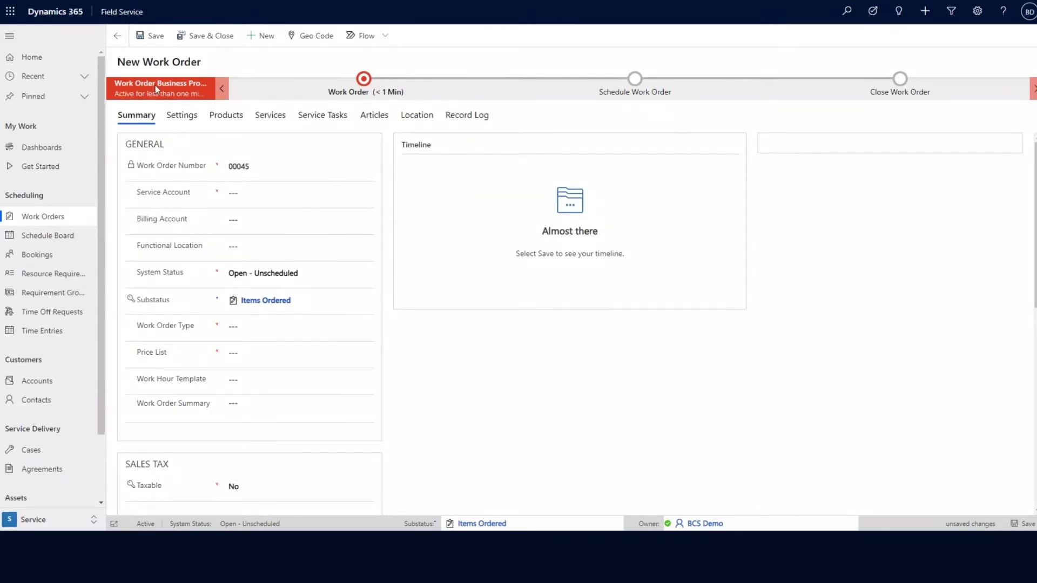
Set the new work order's service account to Point Break, LLC in the Work Order stage of the process
left_click(363, 80)
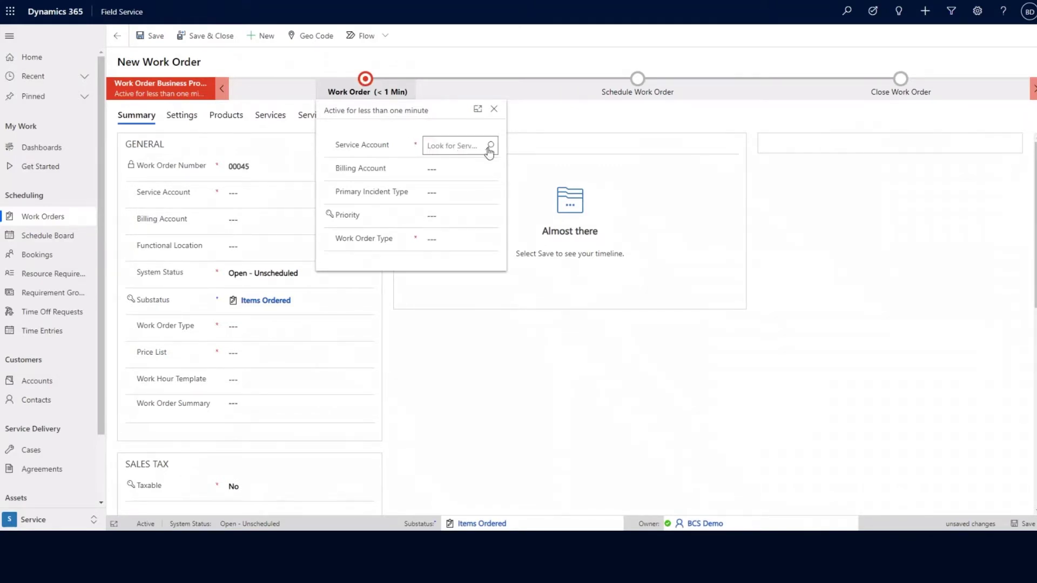
left_click(489, 147)
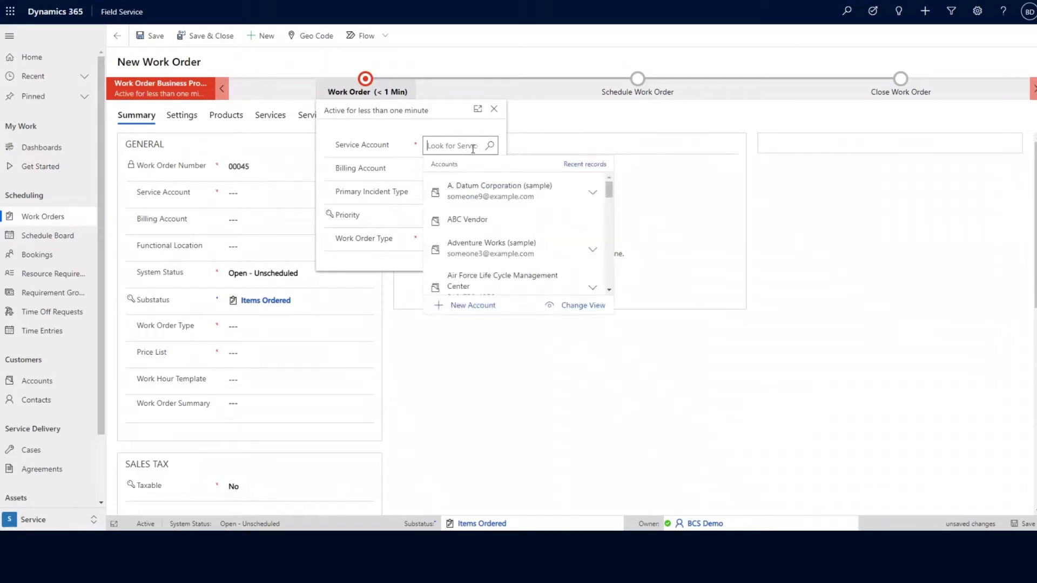
left_click(476, 162)
type("point")
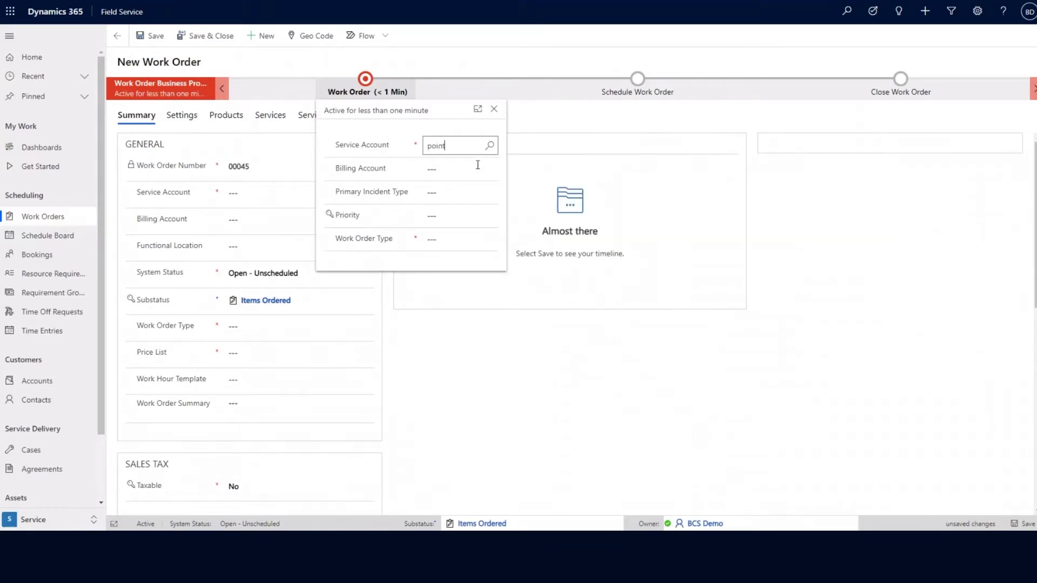
left_click(478, 186)
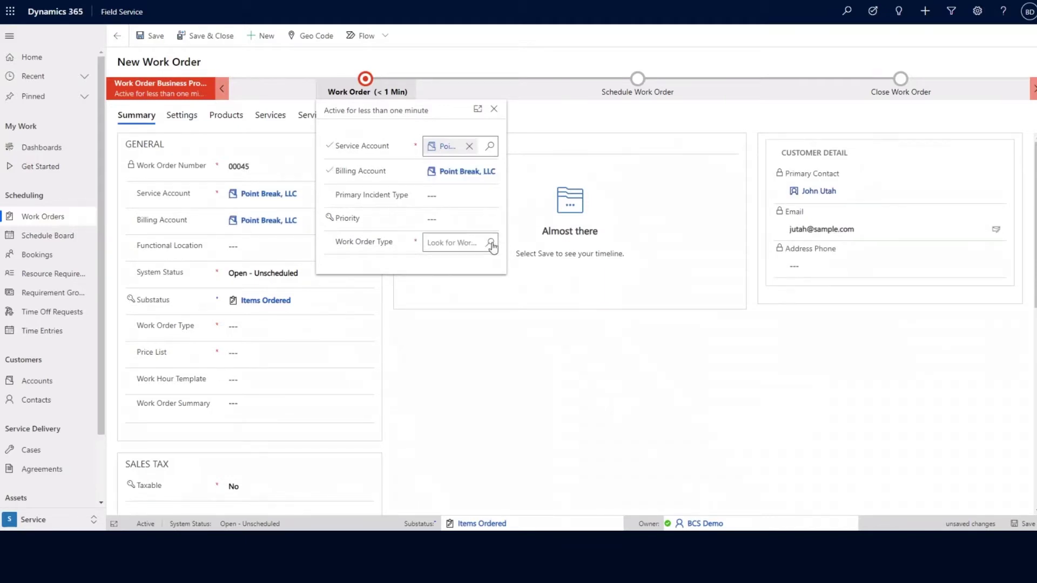
Set the work order type to Diagnosis and Repair and the primary incident type to Equipment Repair, and save the work order
left_click(490, 243)
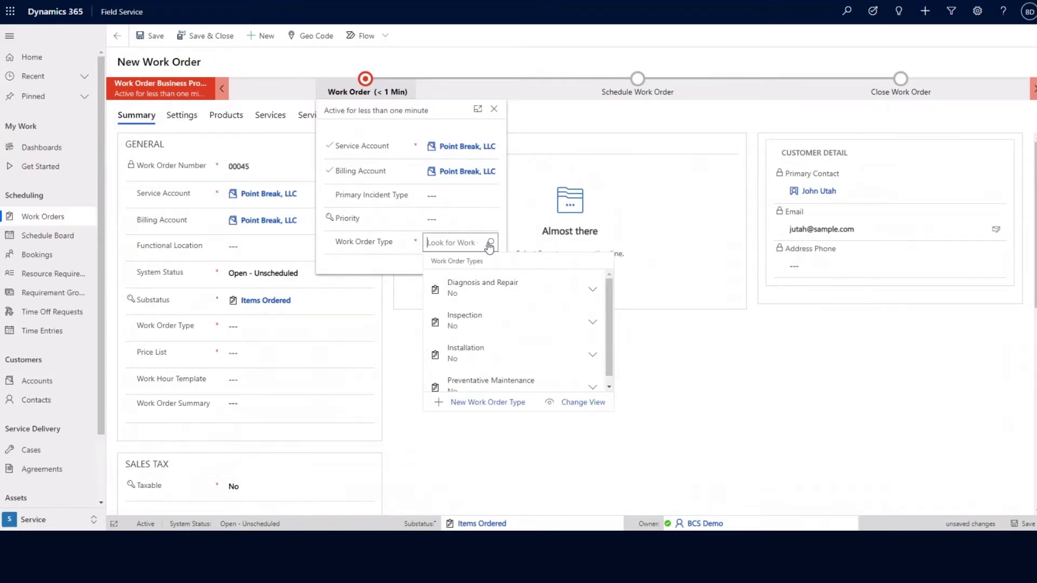
left_click(496, 291)
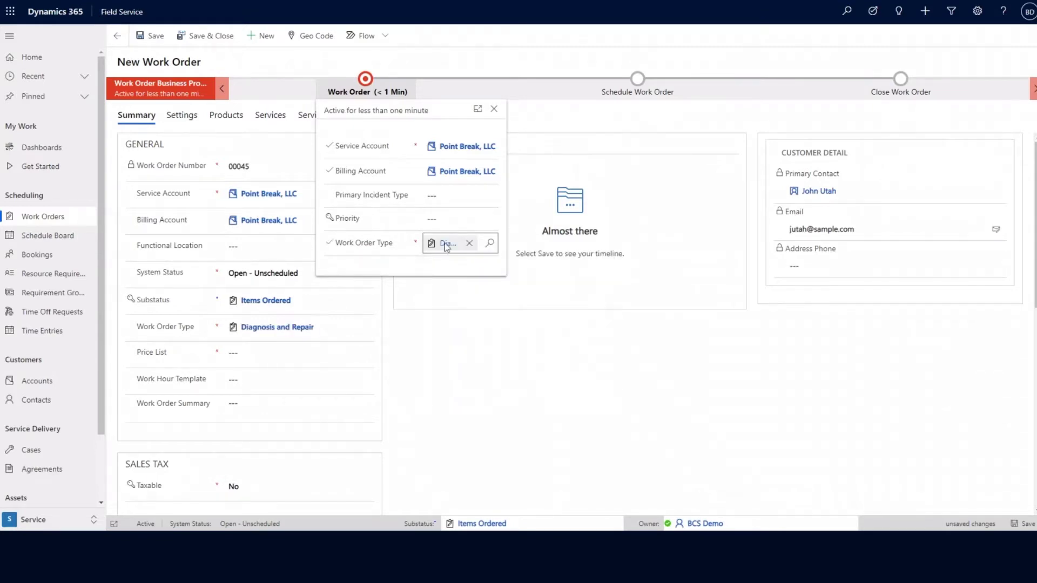
left_click(493, 197)
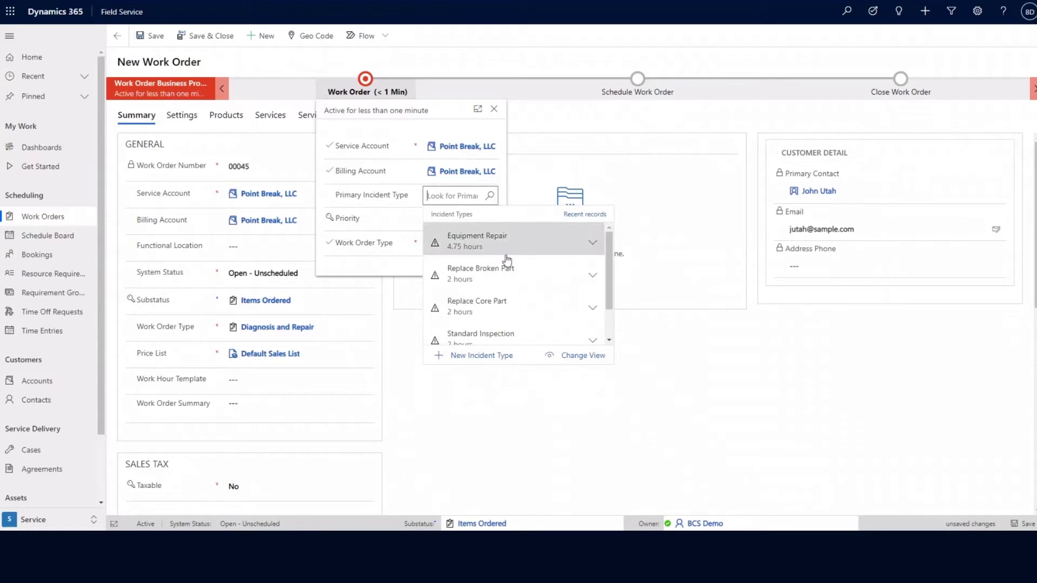
left_click(503, 247)
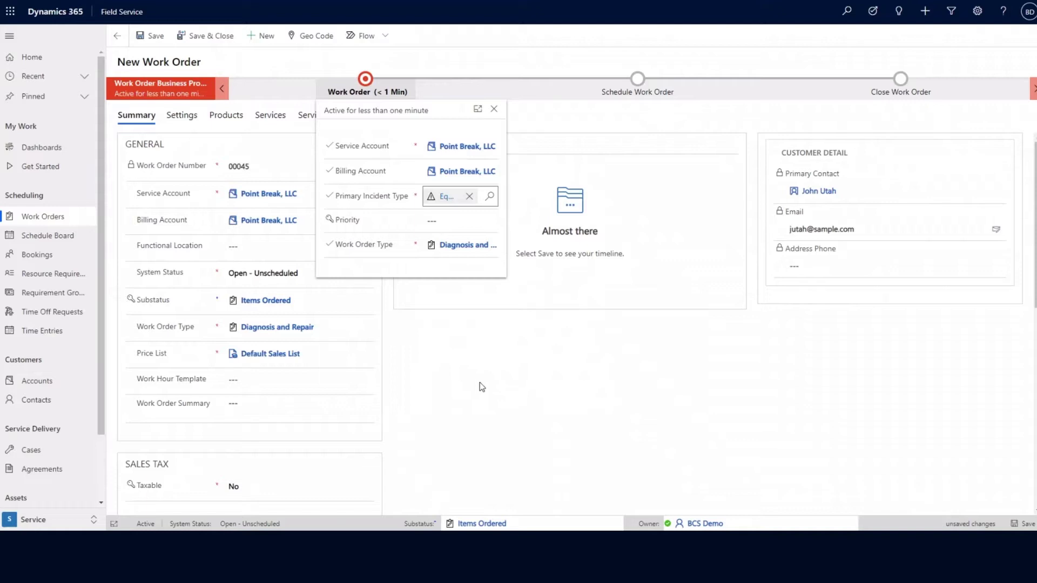
left_click(156, 39)
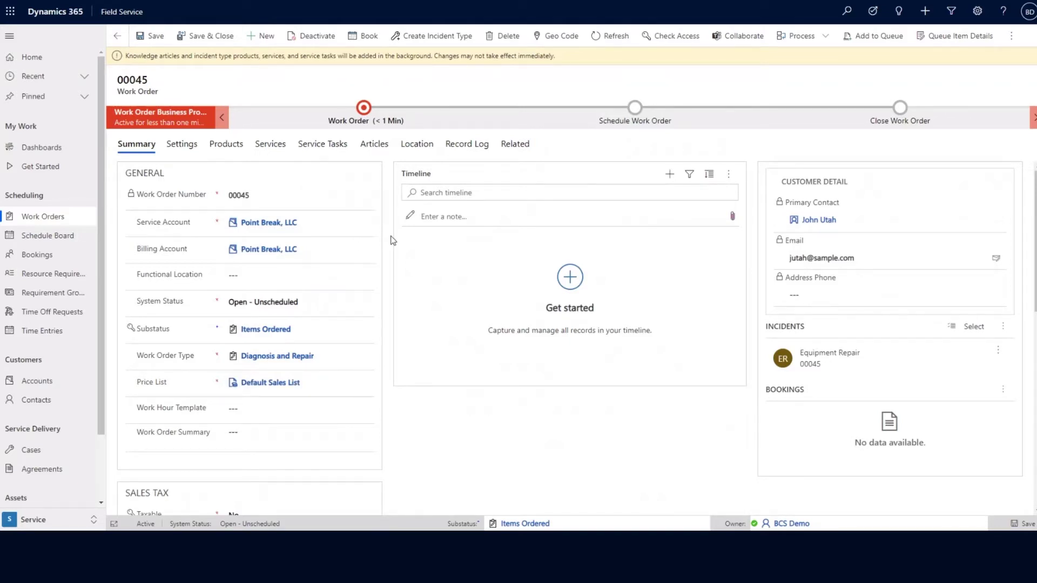
left_click_drag(240, 196, 277, 201)
left_click(393, 234)
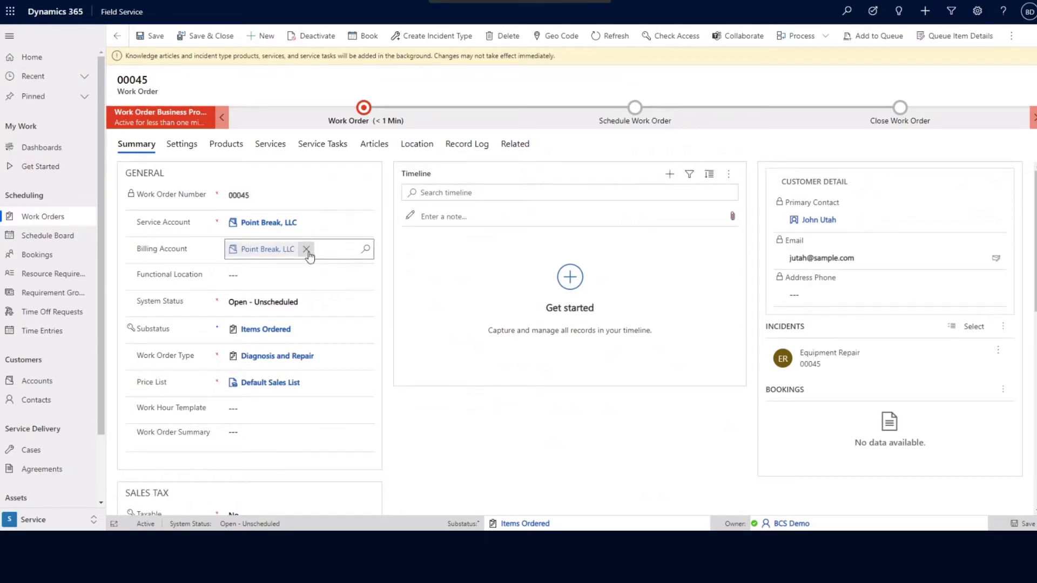
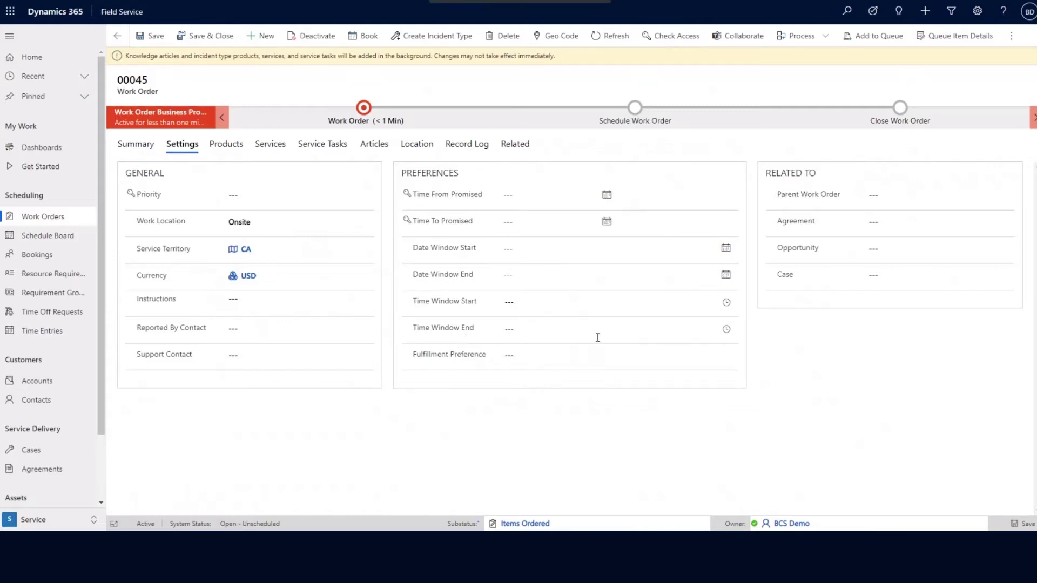
Set the promised time in the work order's preferences from 7/2/2021 8:00 AM to 7/2/2021 12:00 PM
left_click(607, 196)
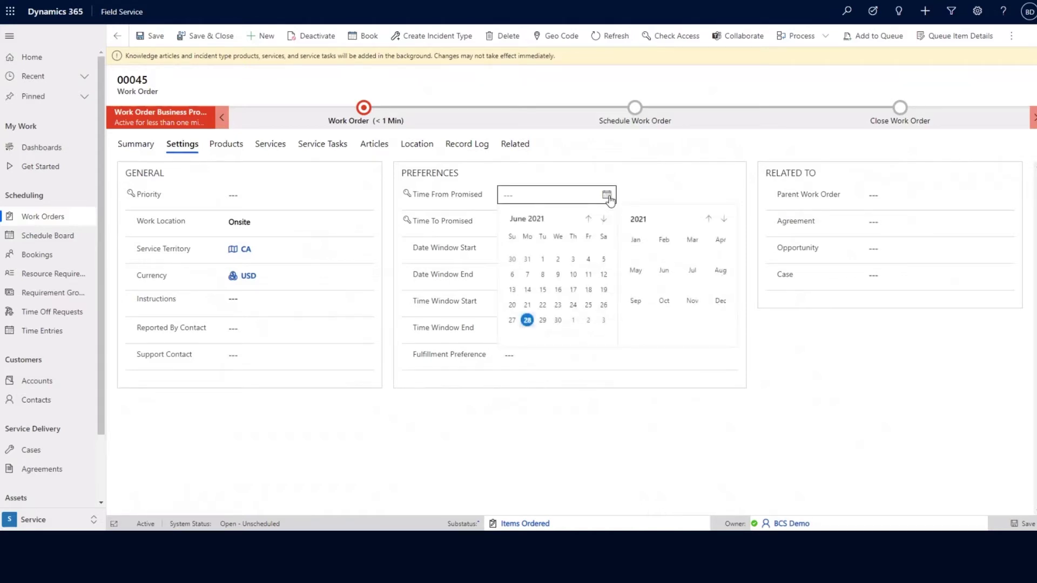
left_click(584, 320)
left_click(607, 223)
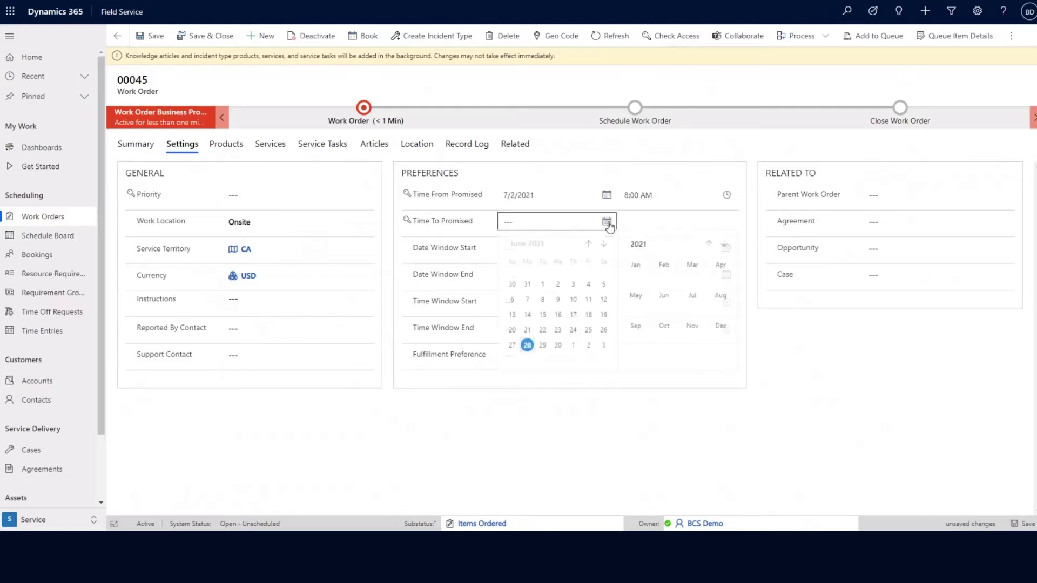
left_click(589, 347)
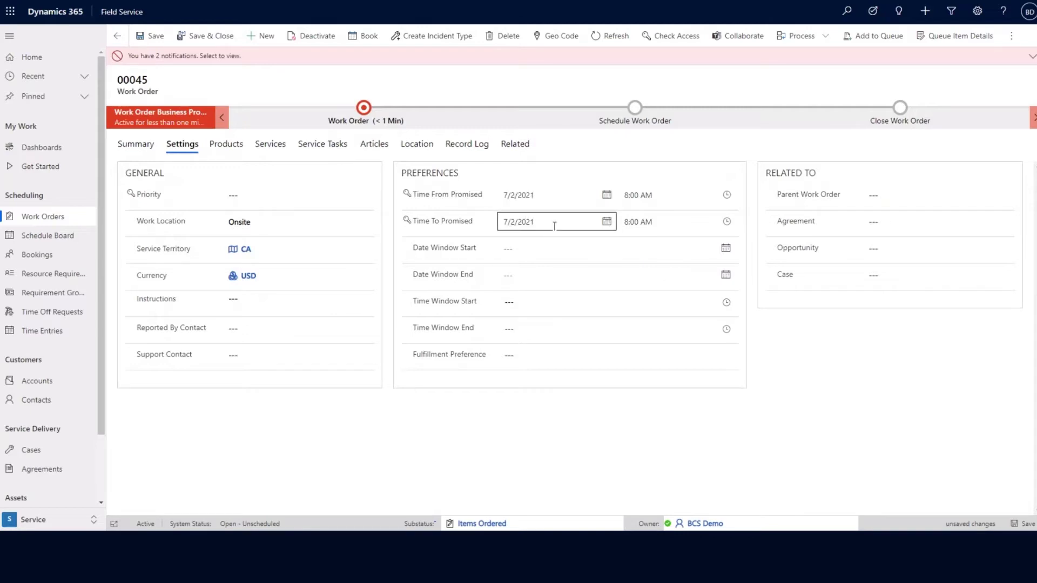
left_click(727, 222)
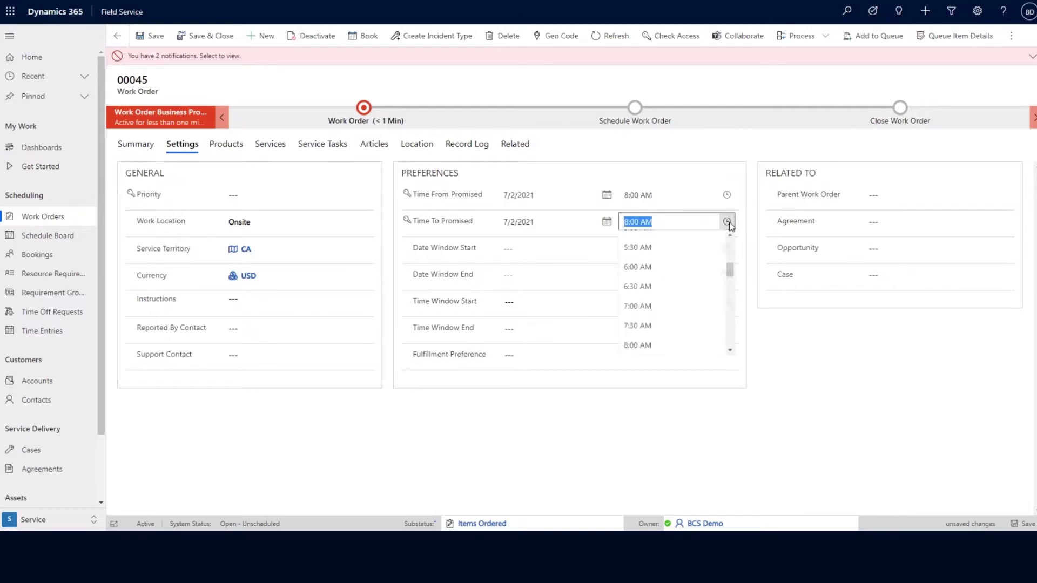
scroll(687, 312, "down", 5)
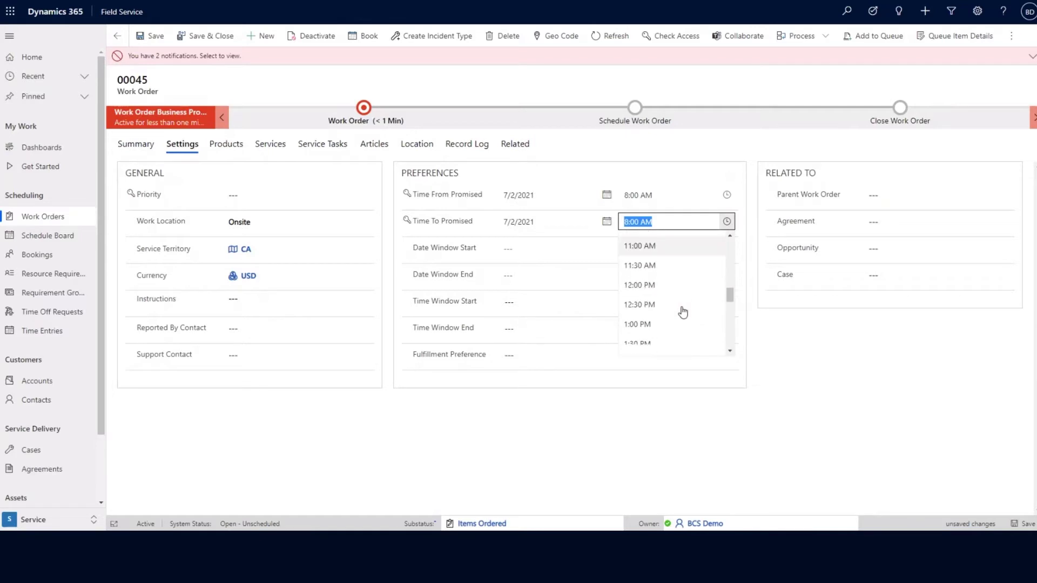
left_click(666, 285)
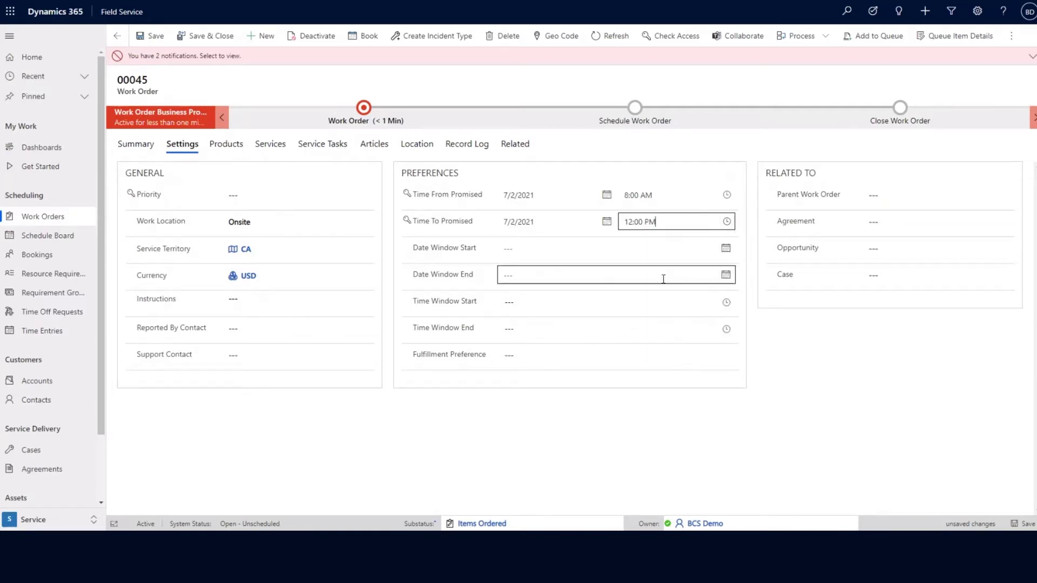
Set both the date window start and the date window end to 7/2/2021
left_click(726, 249)
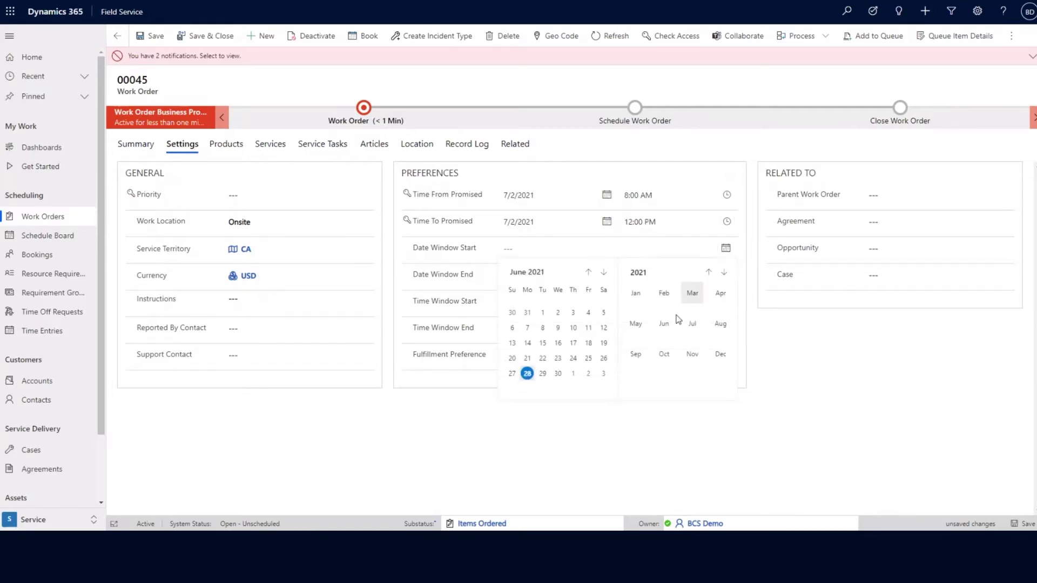
left_click(589, 374)
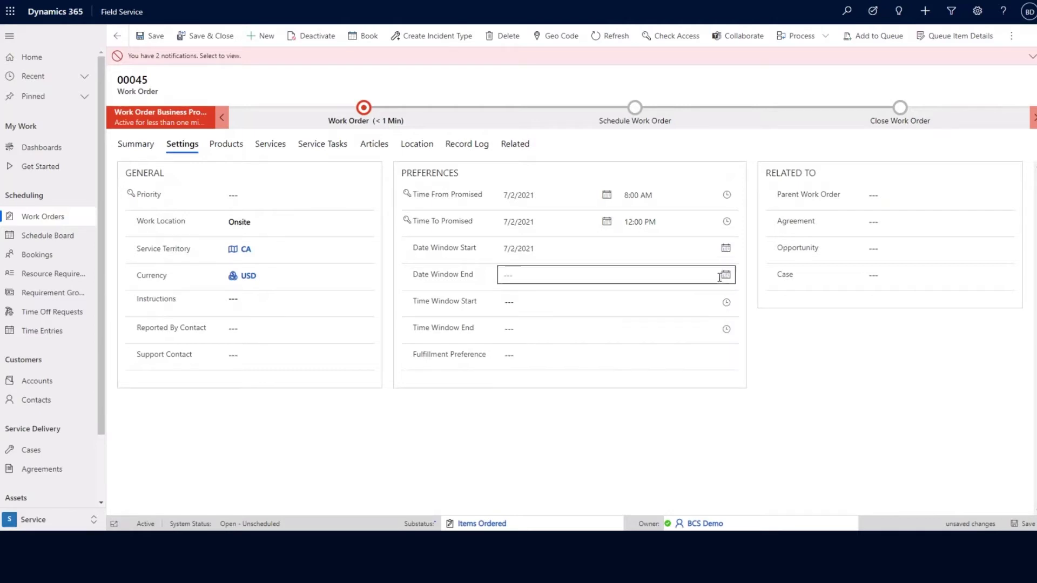
left_click(725, 275)
left_click(590, 403)
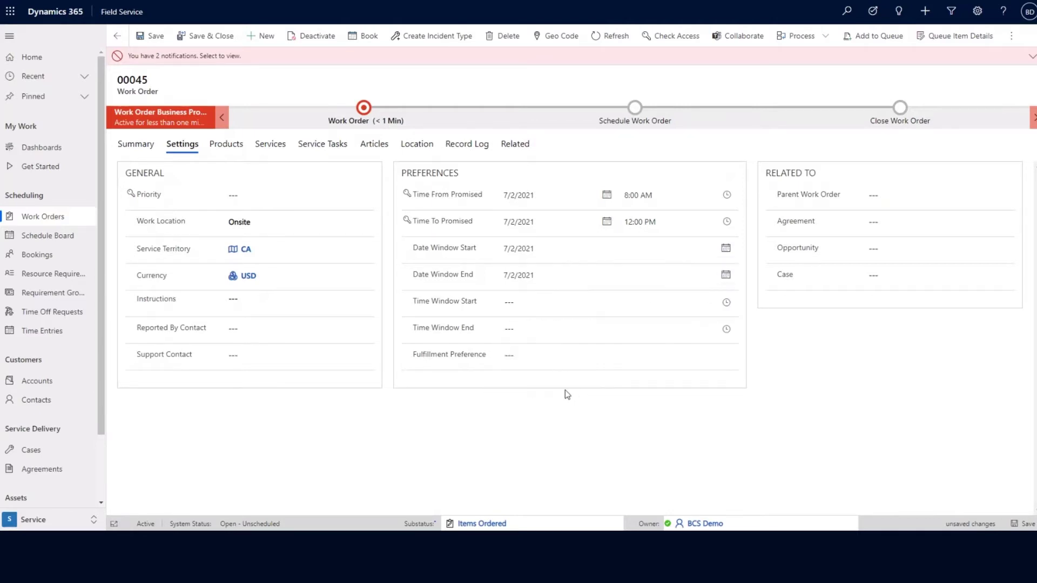
Set the time window from 8:00 AM to 12:00 PM and save the work order
left_click(726, 303)
scroll(637, 398, "down", 4)
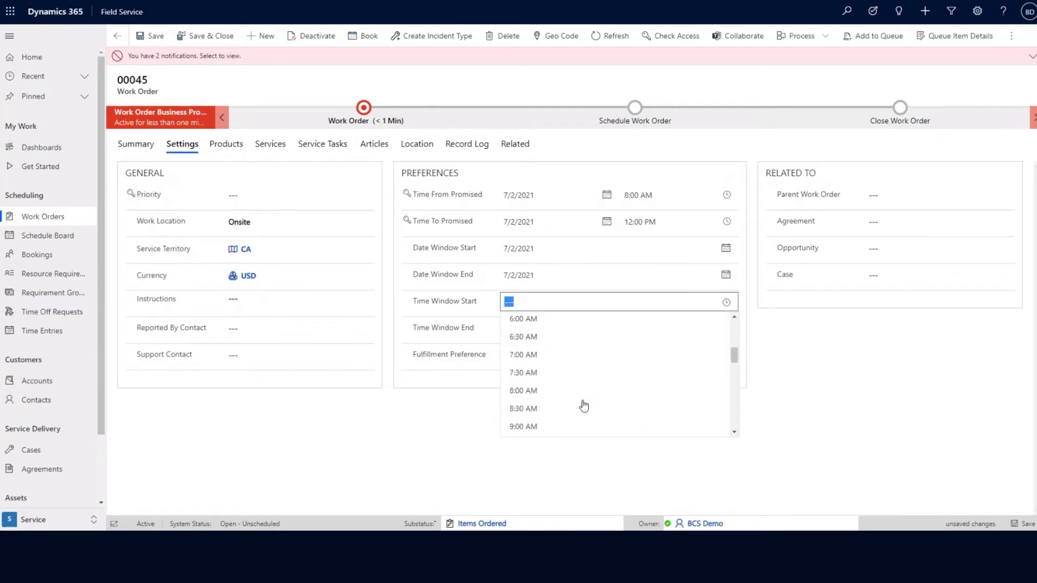
left_click(570, 391)
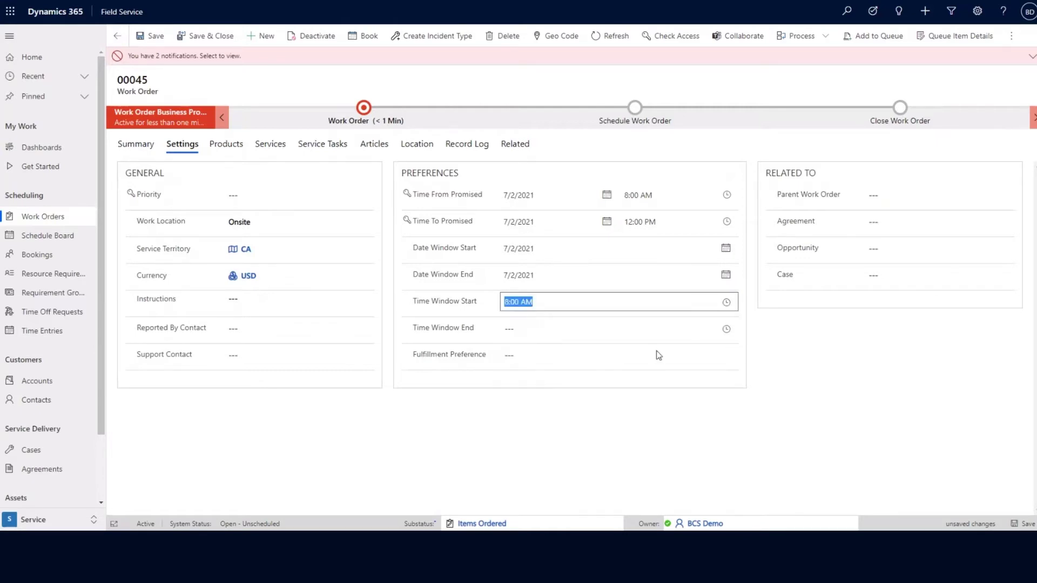
left_click(725, 329)
scroll(619, 409, "down", 6)
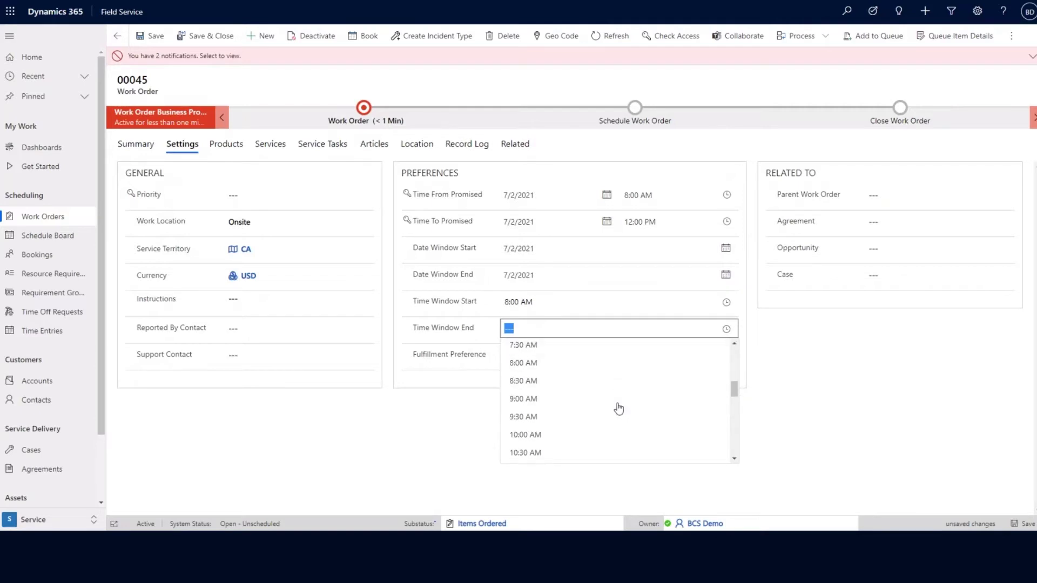
scroll(594, 411, "down", 1)
left_click(549, 398)
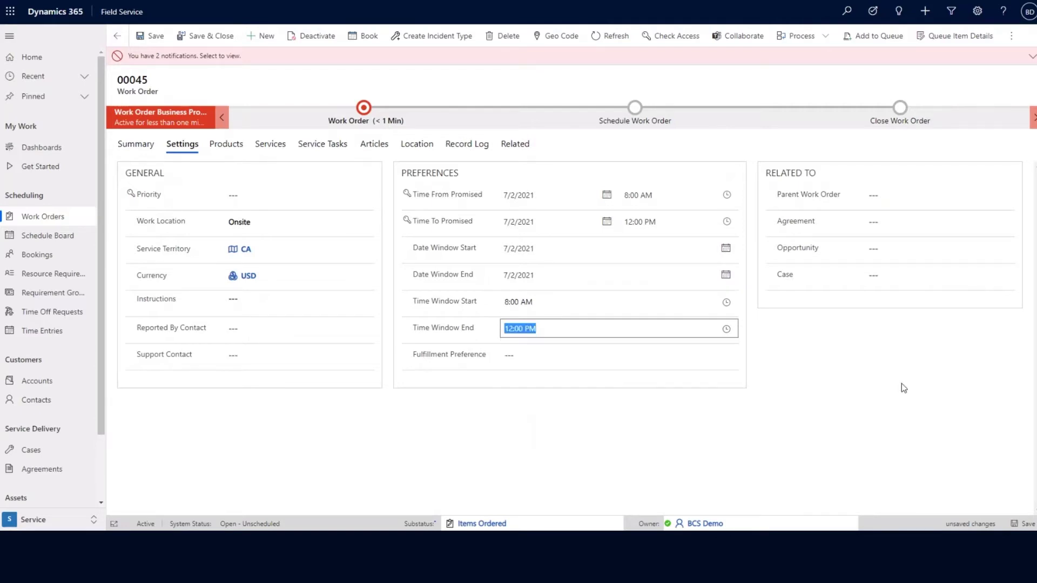
left_click(903, 387)
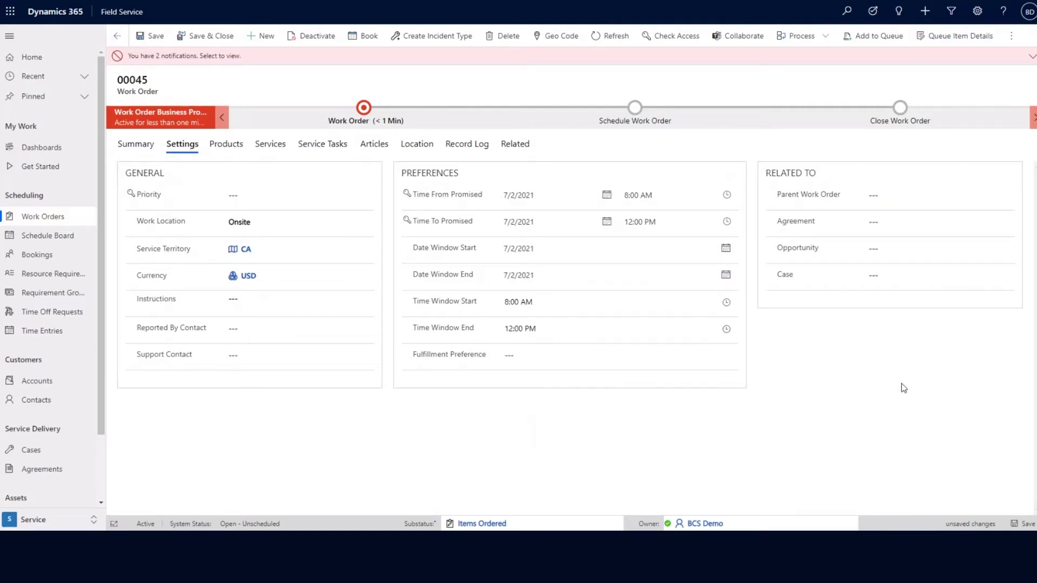
left_click(156, 36)
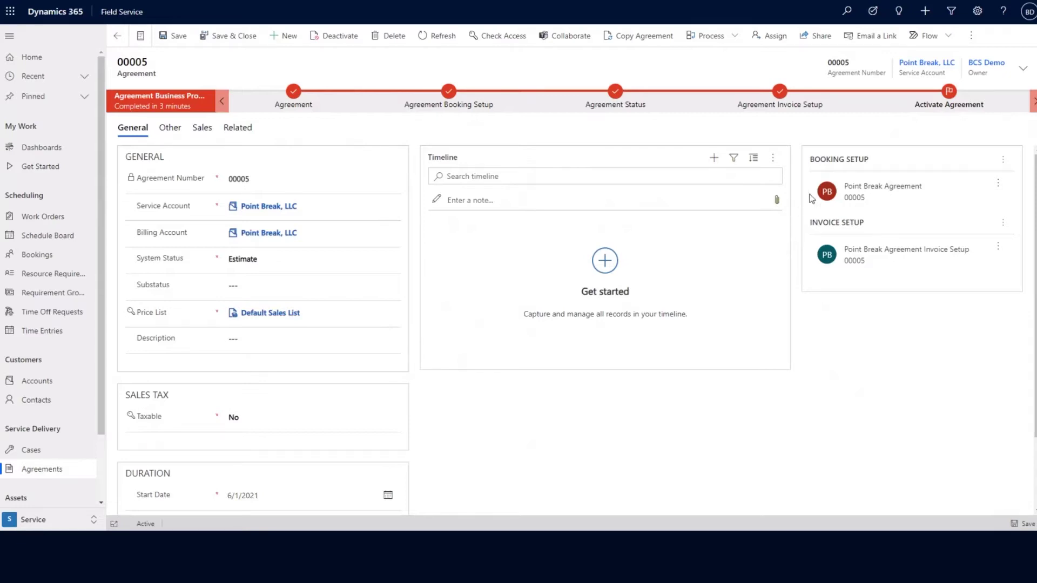
Review the booking setup of the Point Break agreement and the general details and invoice products of its invoice setup
left_click(872, 194)
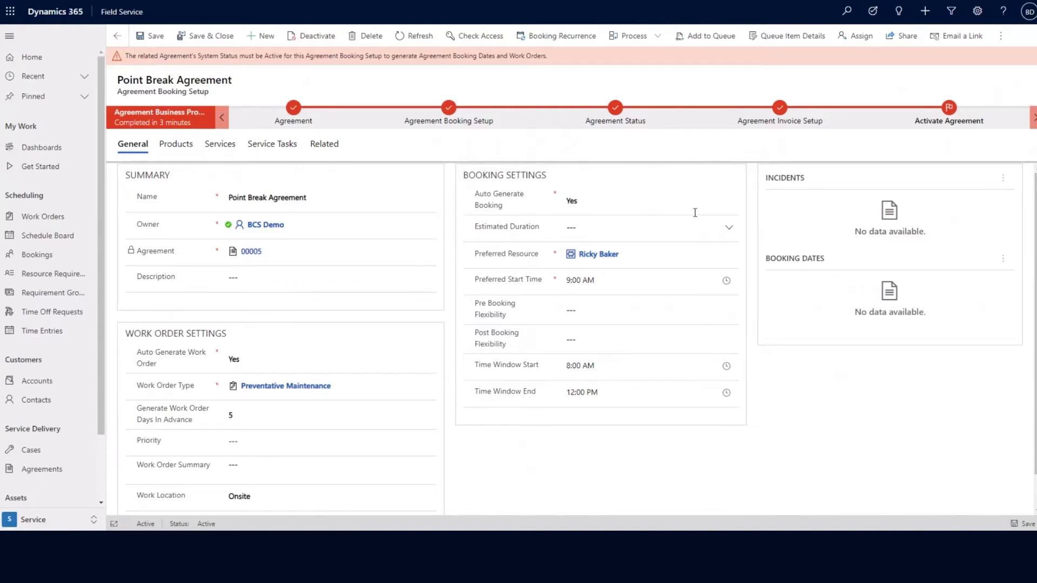
left_click(778, 108)
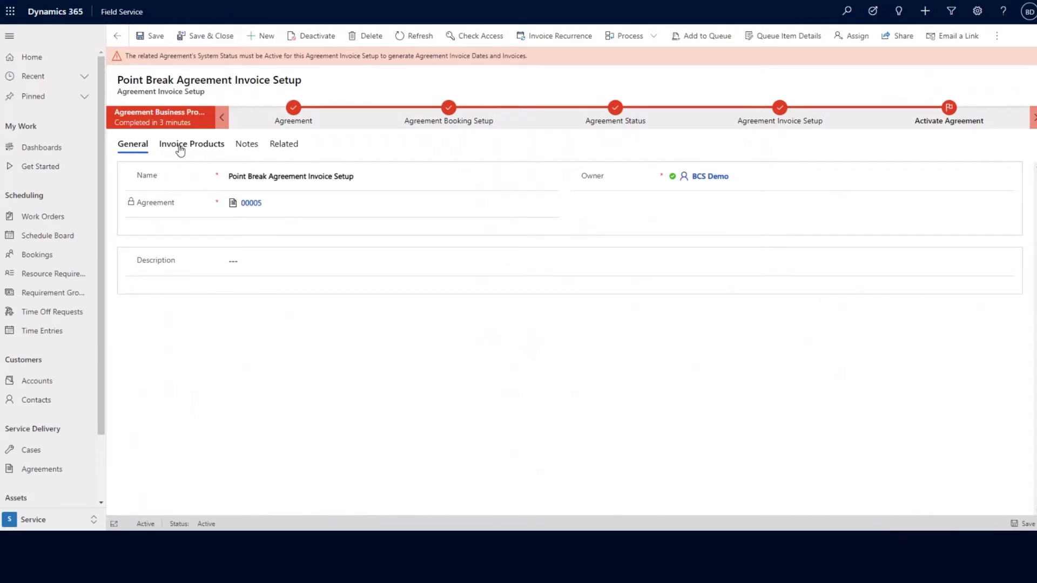
left_click(215, 145)
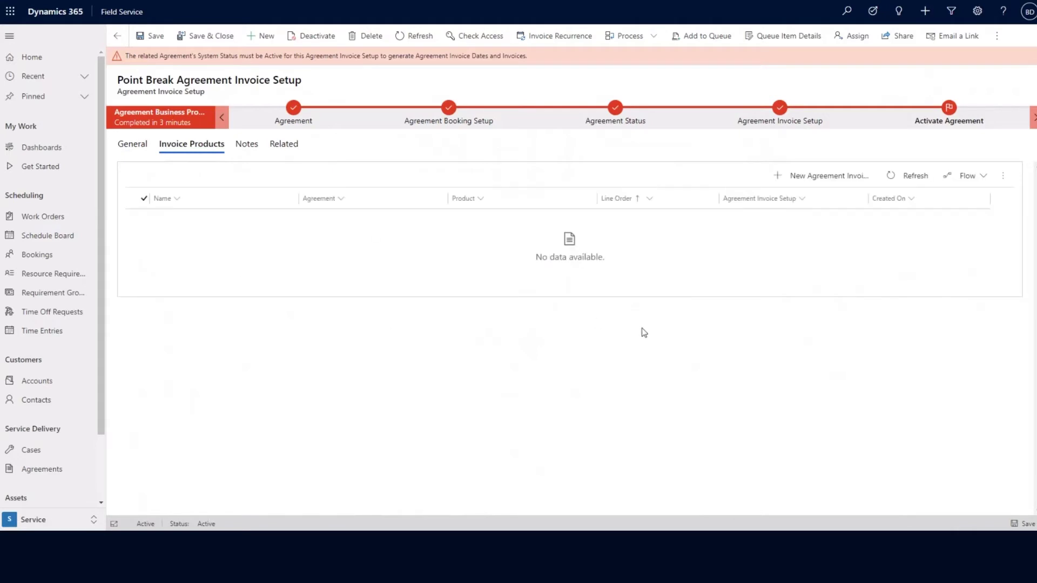
left_click(136, 149)
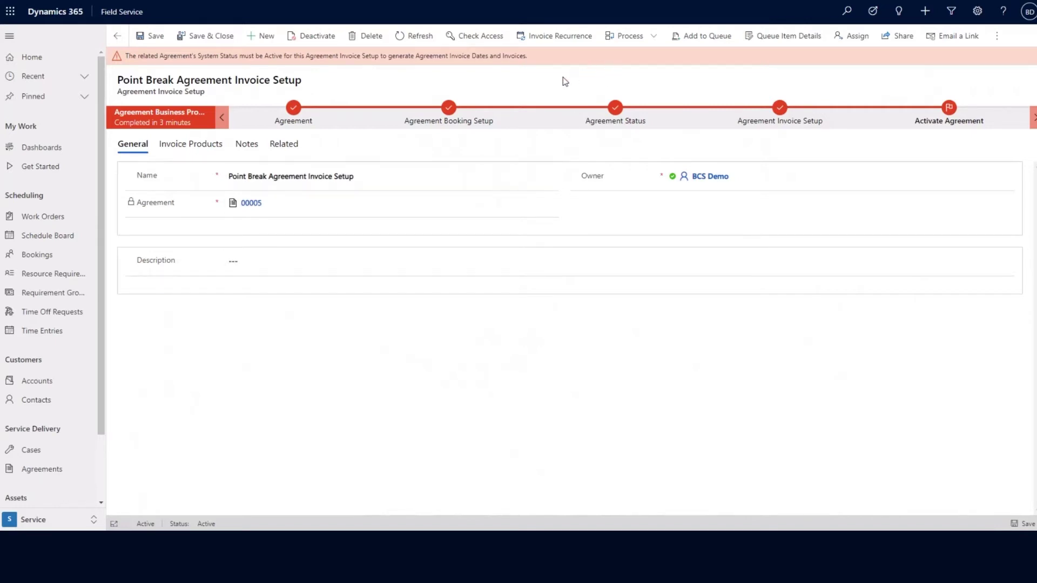
Review and accept the agreement's invoice recurrence pattern, and open the Activate Agreement stage
left_click(558, 37)
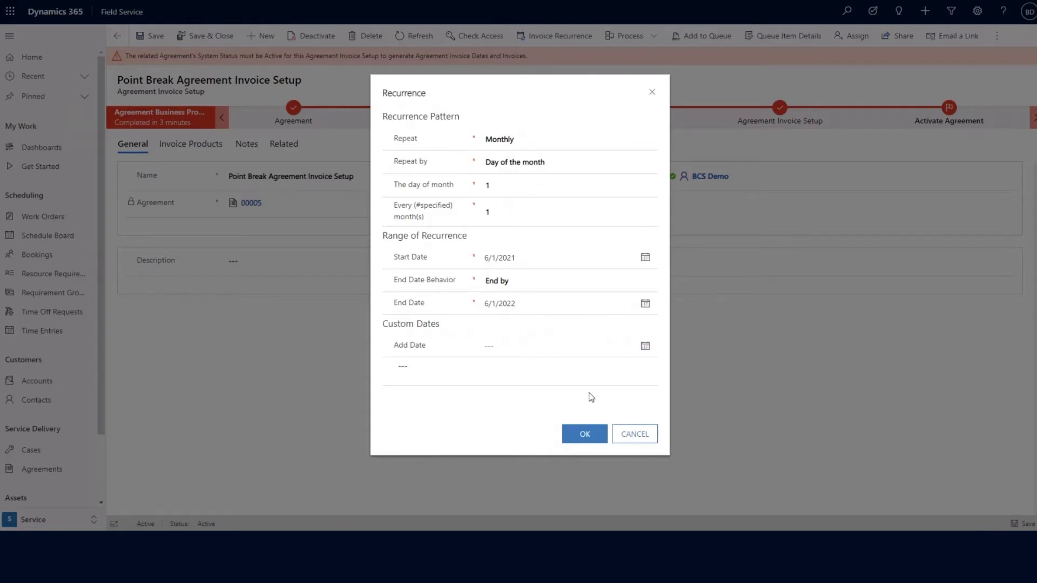
left_click(585, 435)
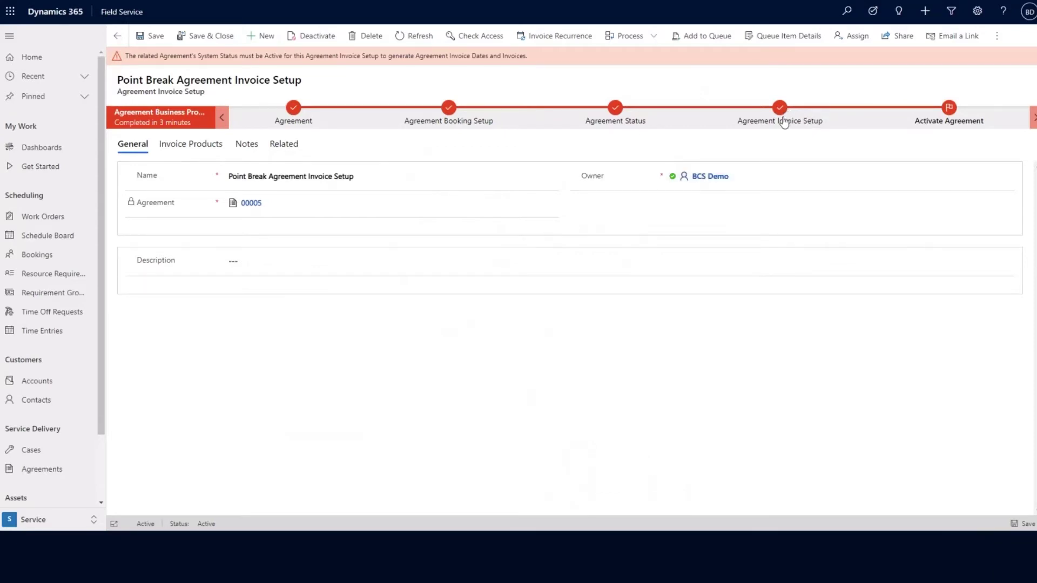
left_click(949, 108)
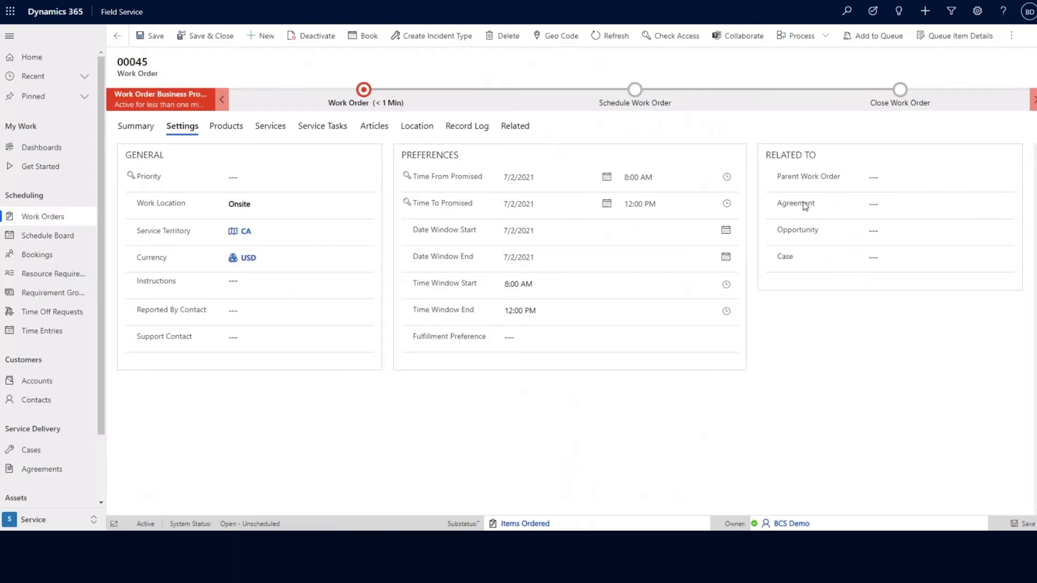
Examine the work order's related agreement field and its lists of products and services
left_click(903, 204)
left_click(225, 132)
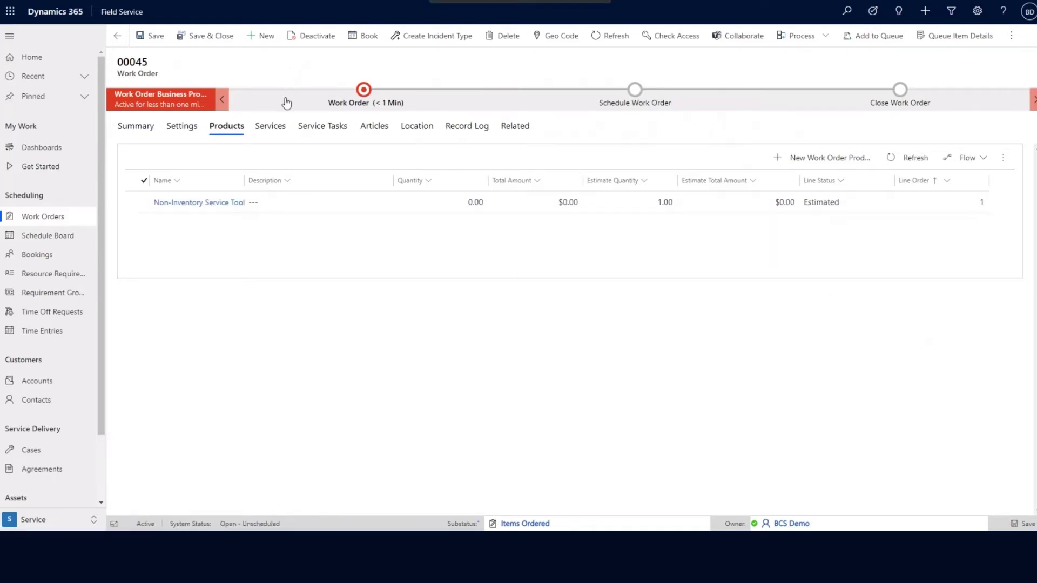
left_click(271, 129)
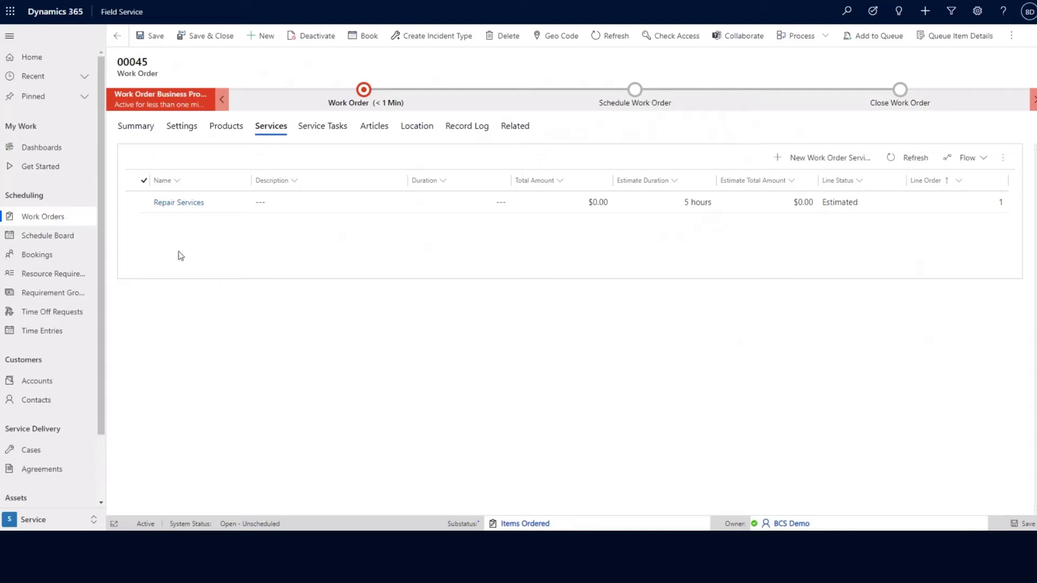
Review the work order's service tasks, the Work Order stage of its business process, and its summary details
left_click(331, 132)
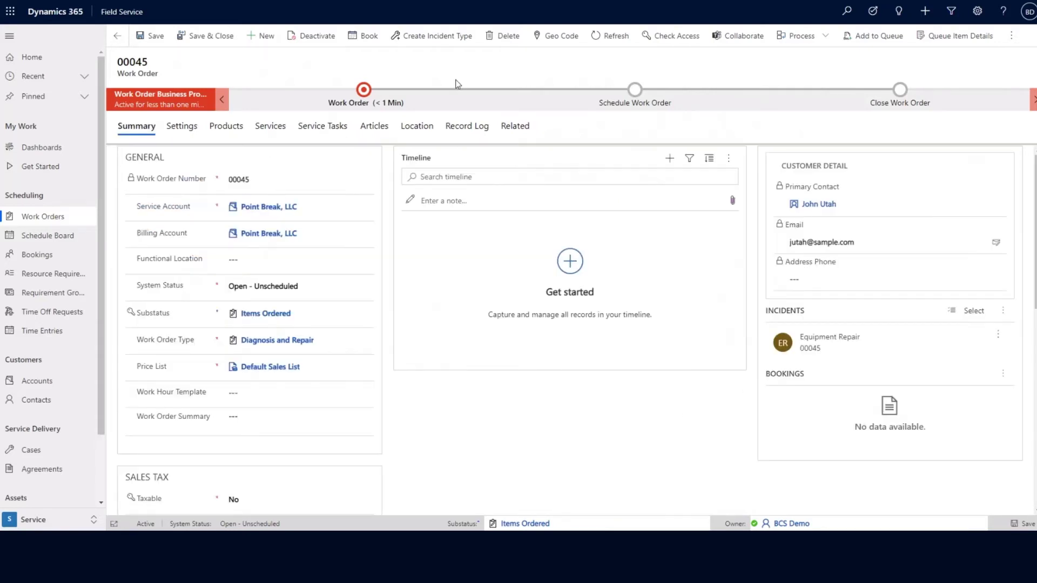
left_click(362, 102)
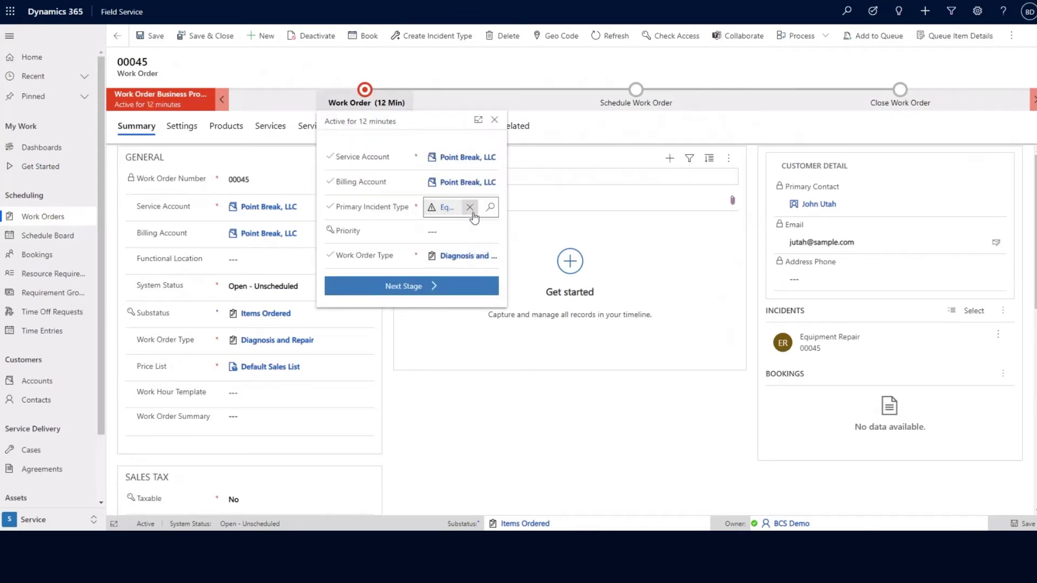
left_click(549, 428)
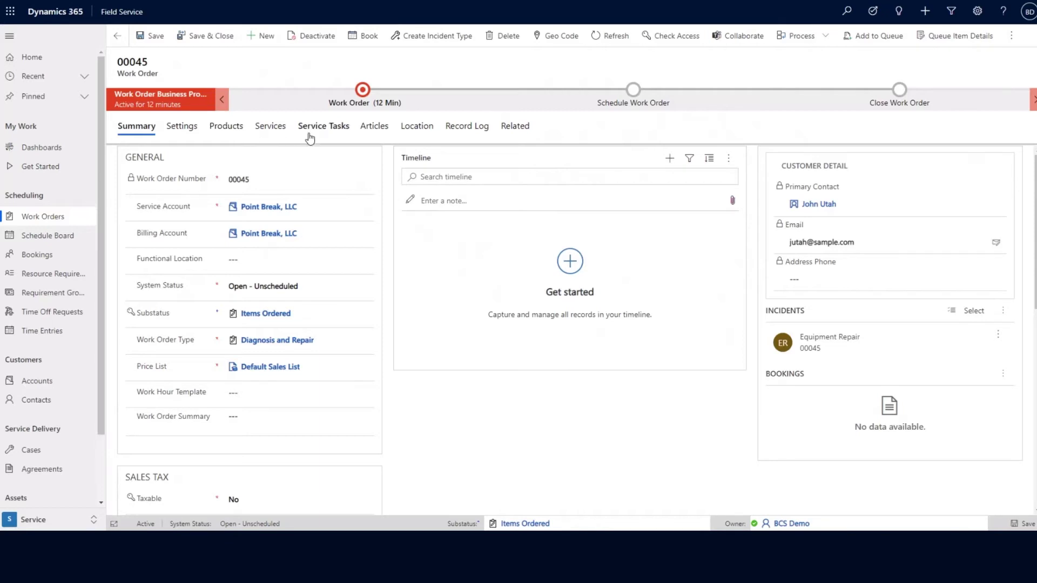
scroll(616, 362, "down", 2)
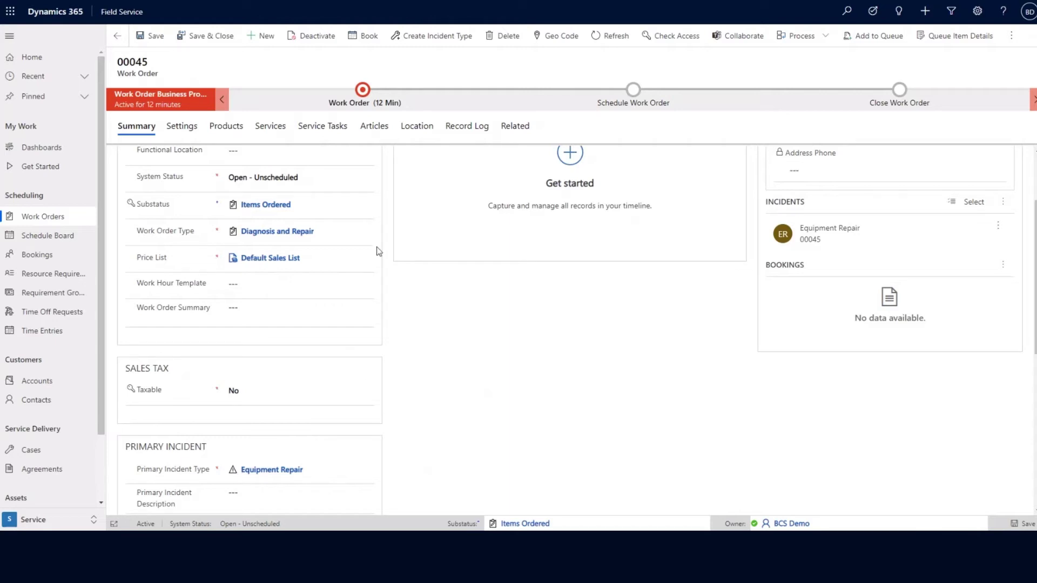
scroll(432, 367, "up", 2)
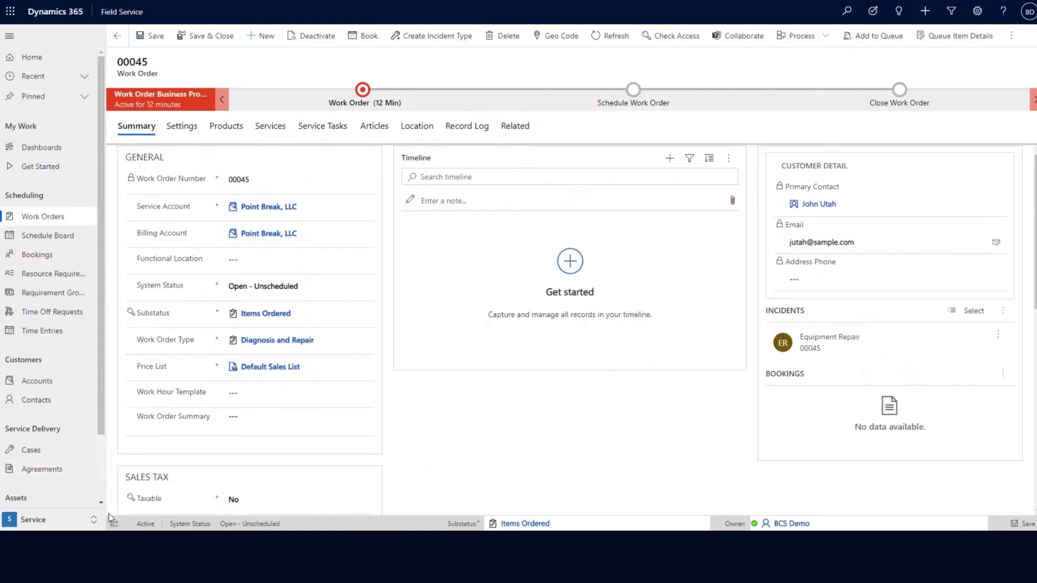
Switch to the Resources area and review the general details of the last listed bookable resource
left_click(78, 523)
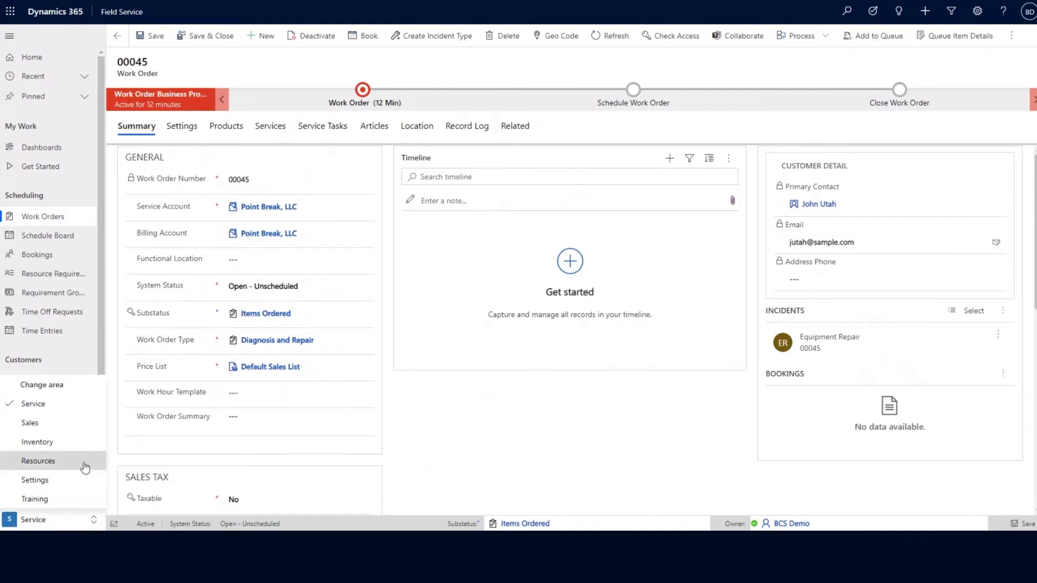
left_click(38, 461)
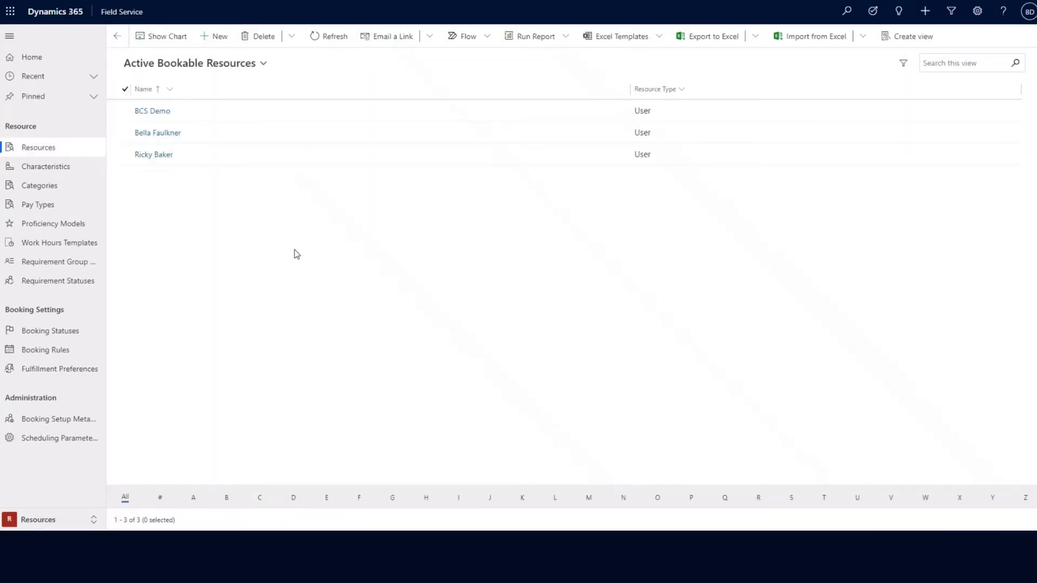
left_click(157, 155)
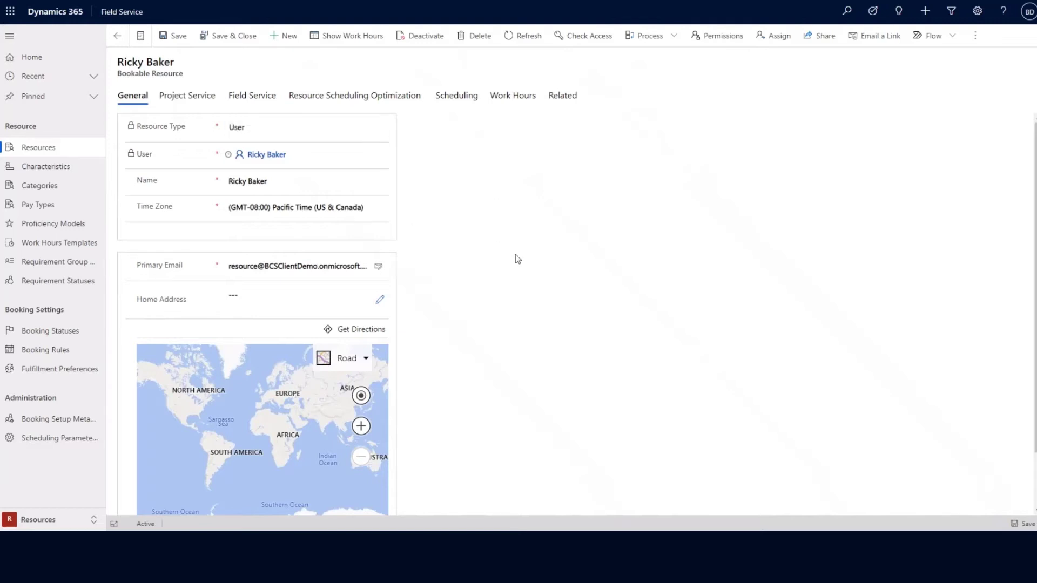
left_click(365, 359)
left_click_drag(118, 73, 182, 75)
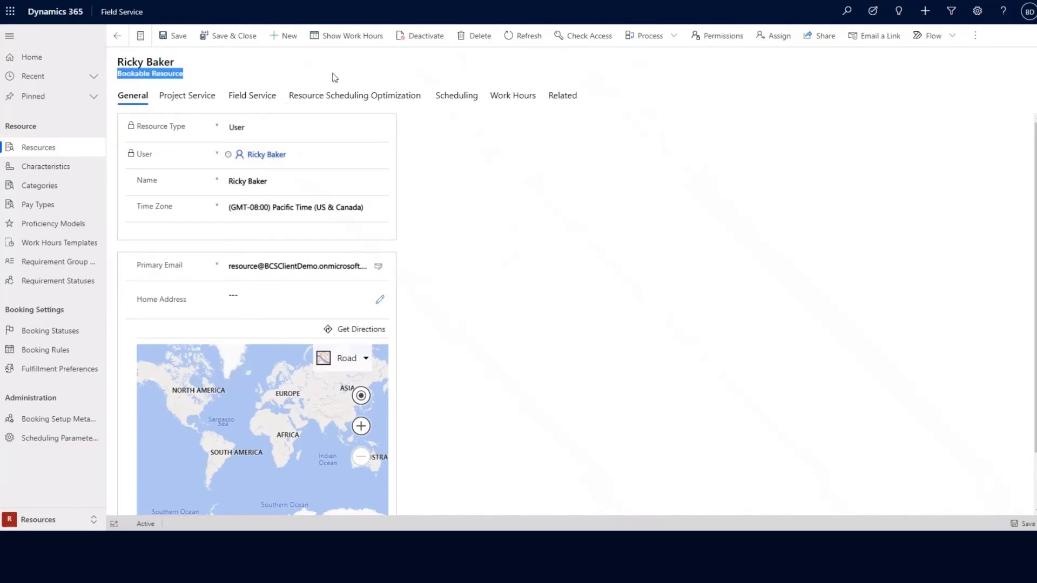
Examine the resource's Field Service settings, characteristics and category associations, plus its schedule optimization and scheduling options
left_click(249, 101)
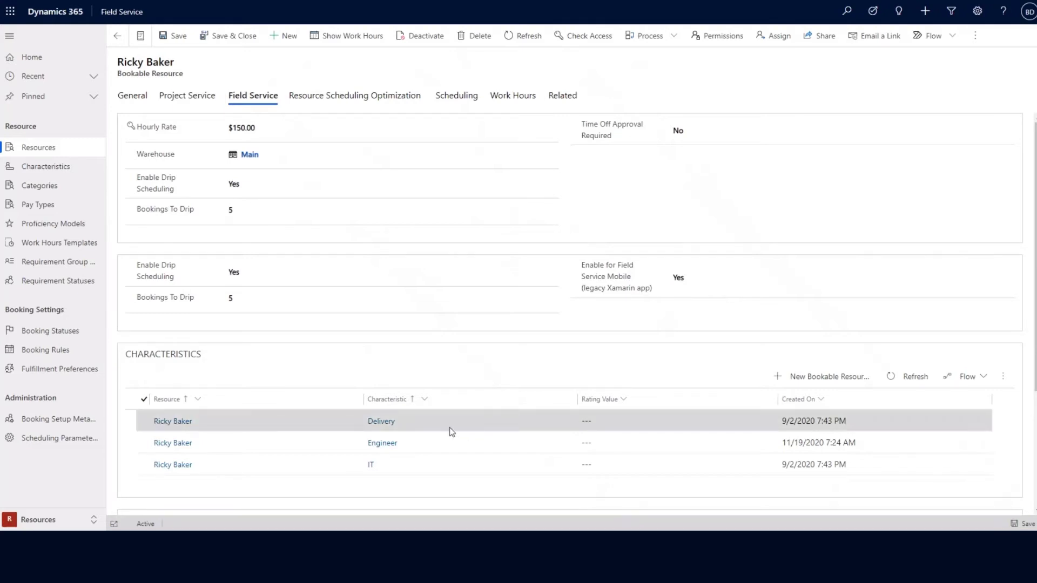
scroll(451, 431, "down", 2)
scroll(441, 410, "down", 1)
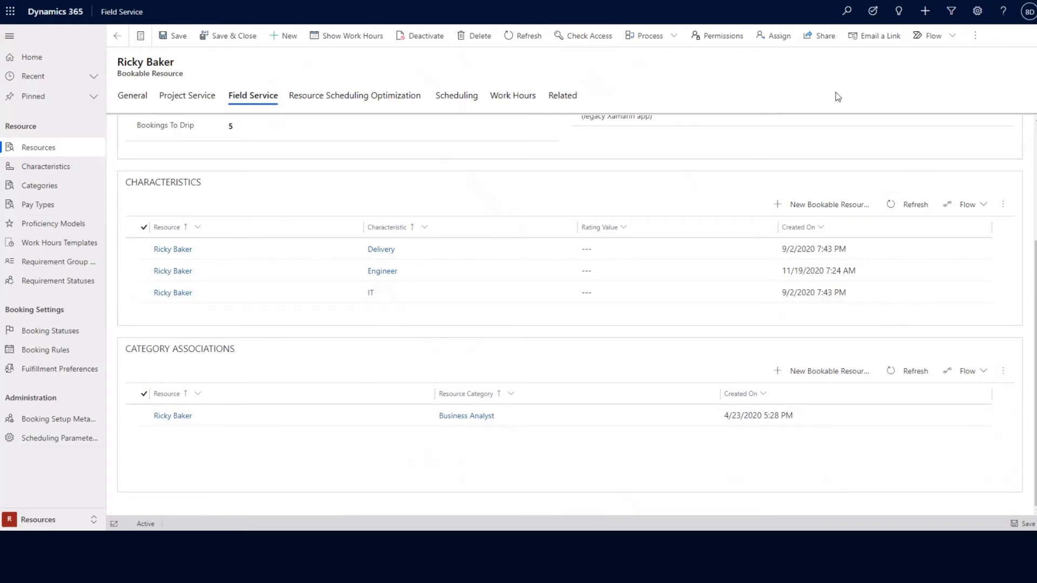
left_click(377, 107)
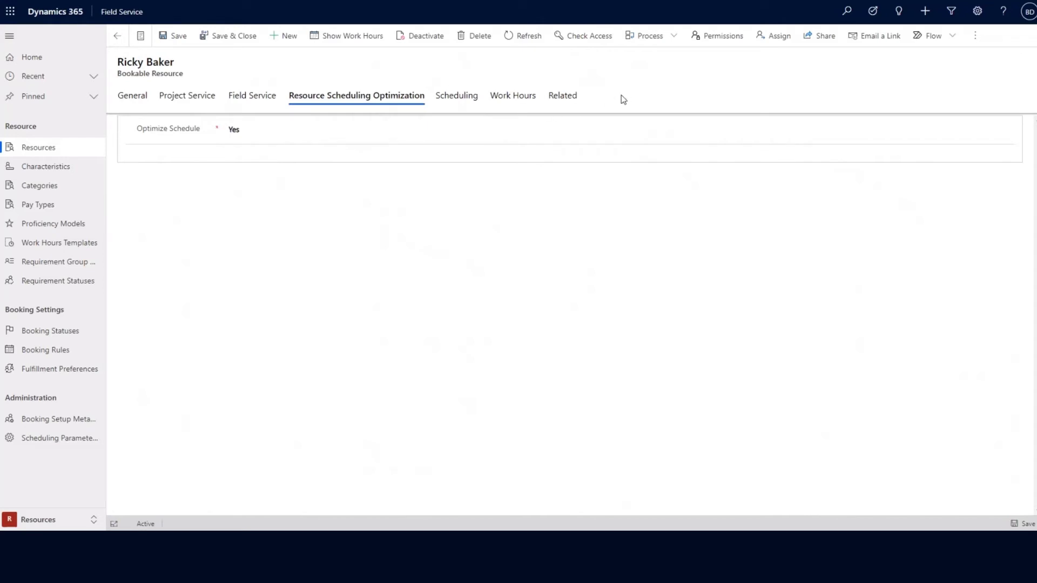
key("Right")
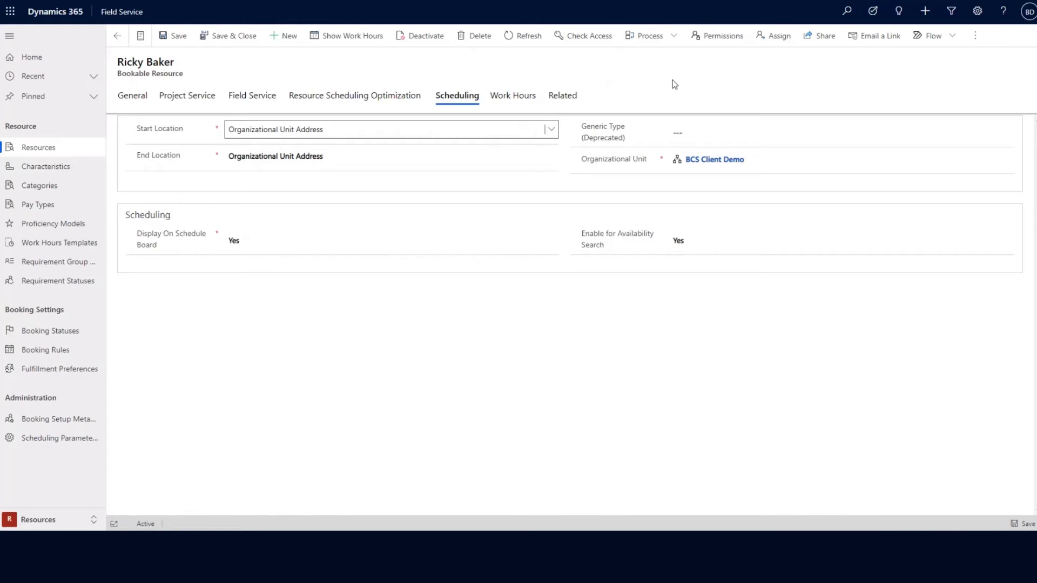
Inspect the working hours of all events in the June 28 series, cancel without changes, and return to the resource's general details
left_click(517, 98)
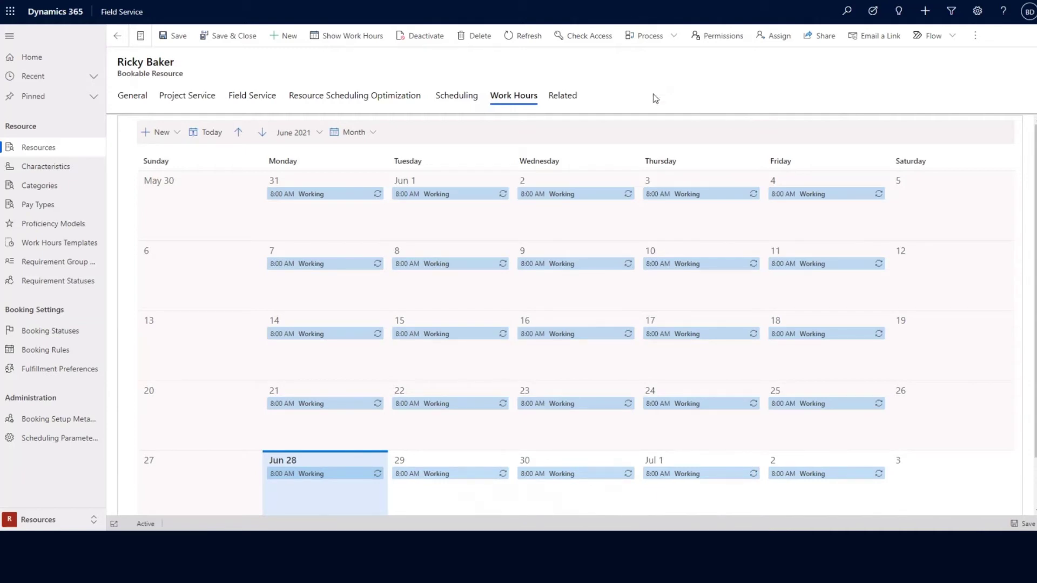
left_click(295, 476)
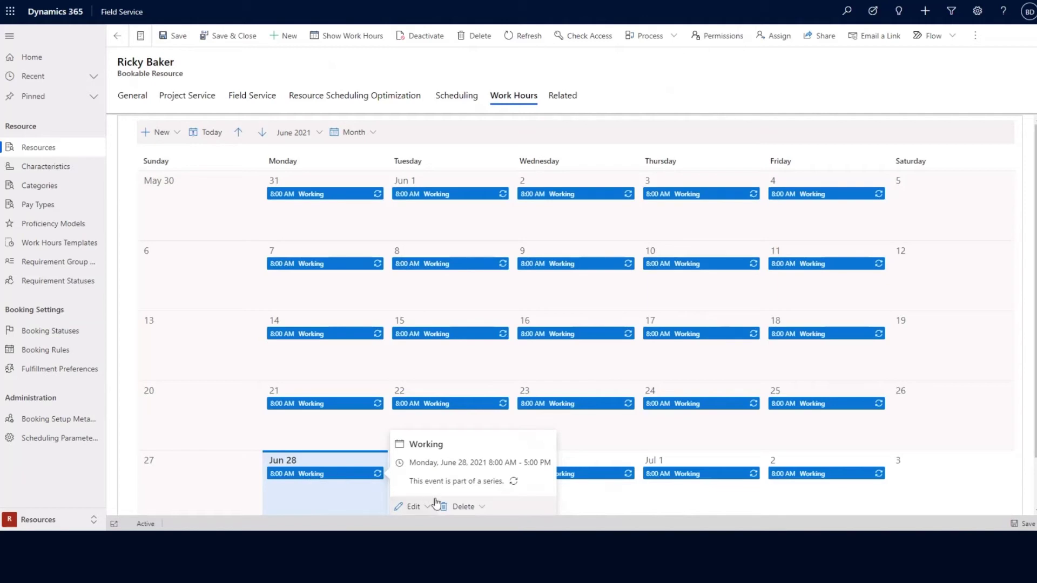
left_click(428, 507)
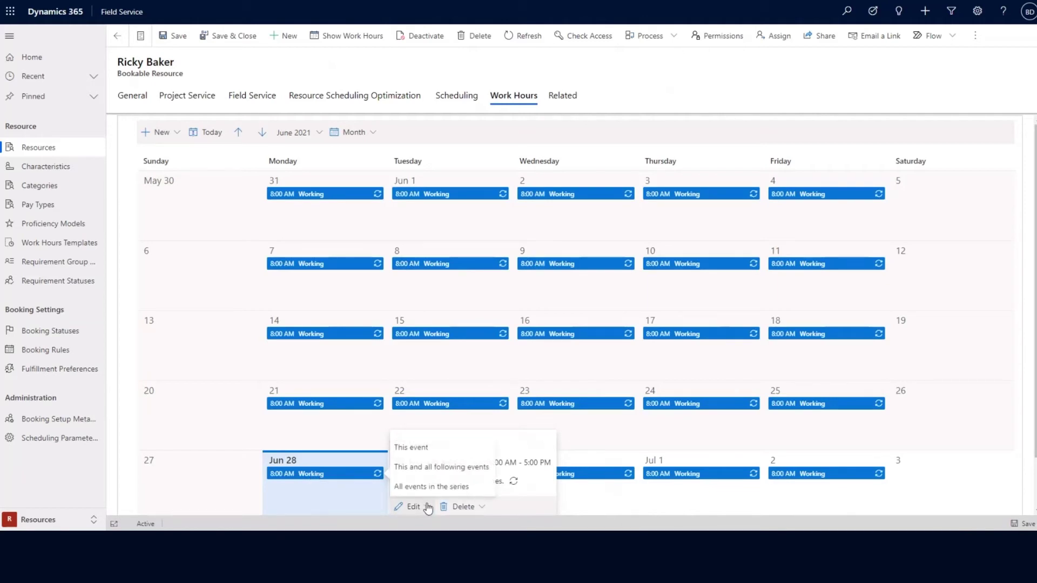
left_click(447, 486)
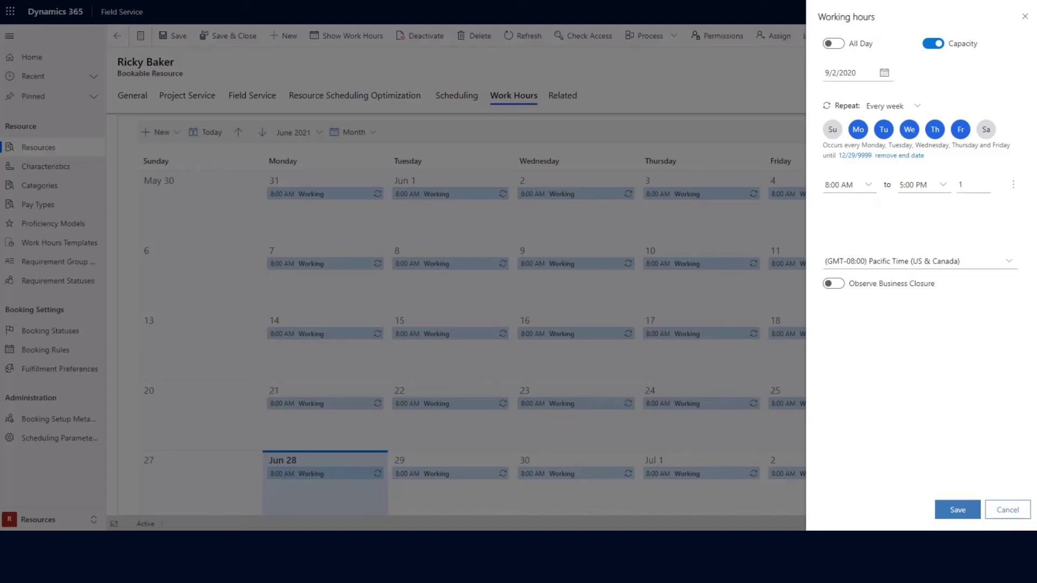
left_click(1007, 510)
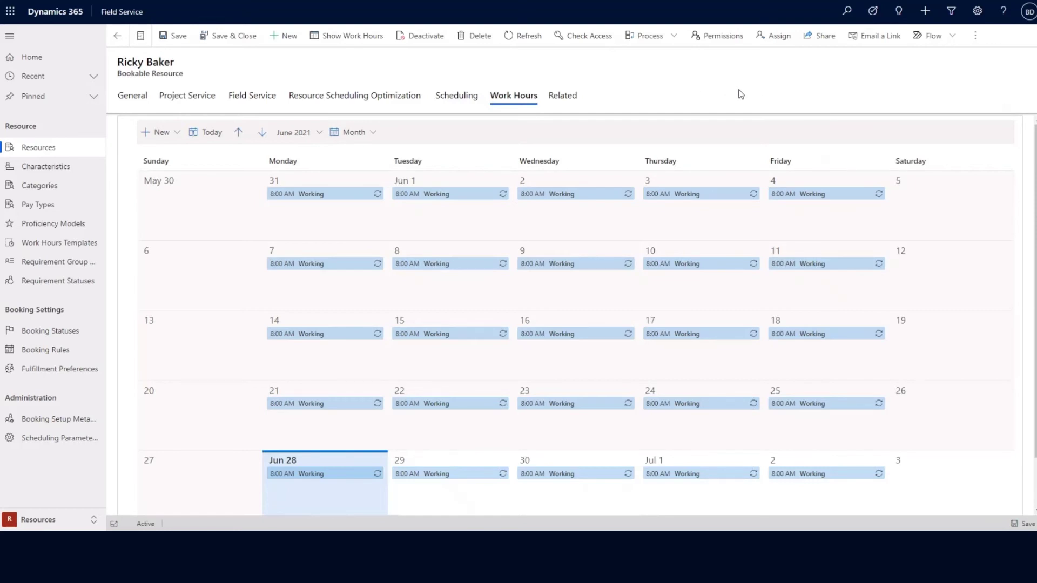
left_click(131, 97)
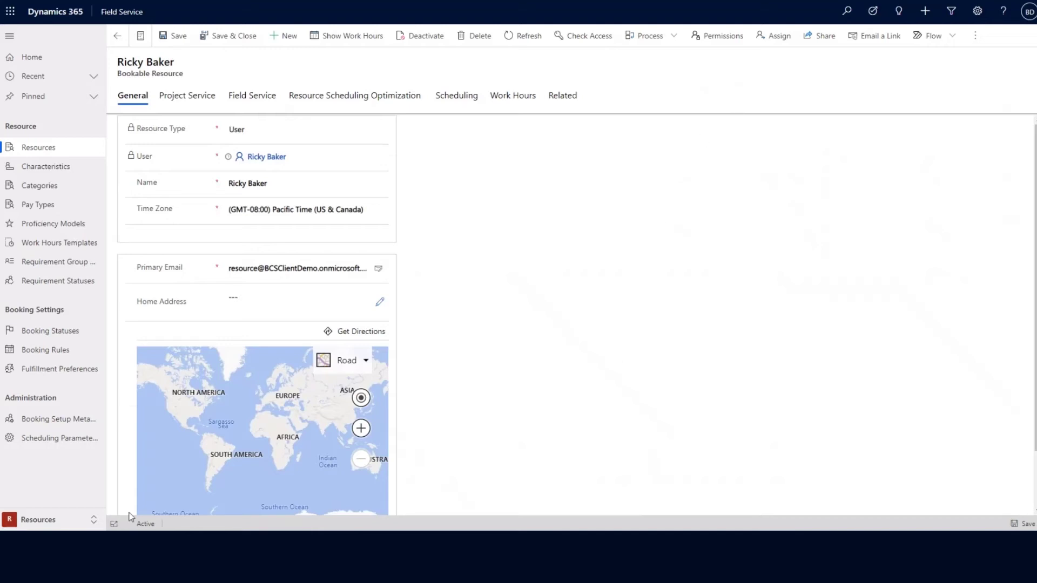
Return to the Service area and open the Schedule Board
left_click(70, 522)
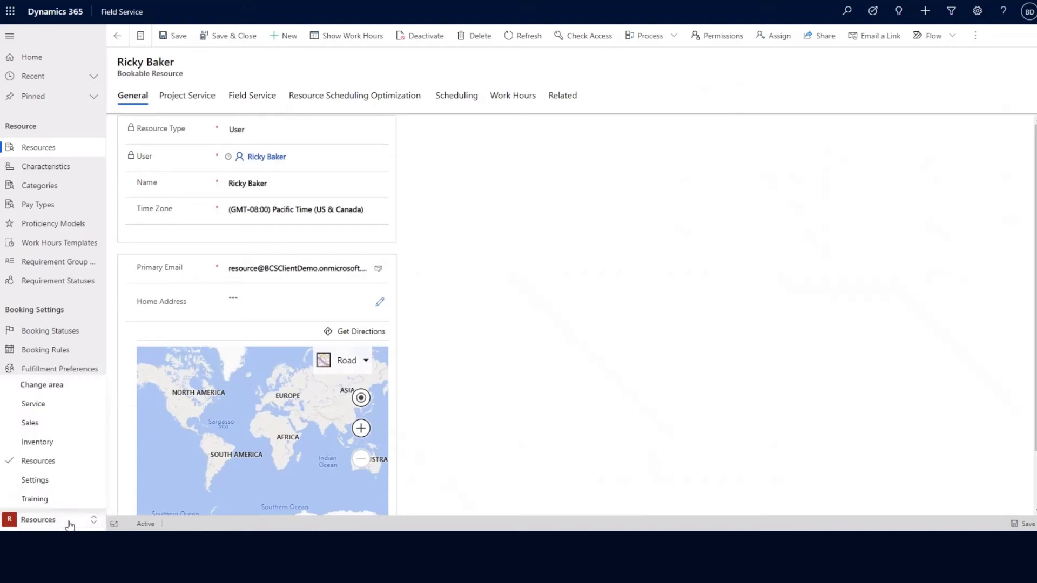
left_click(54, 408)
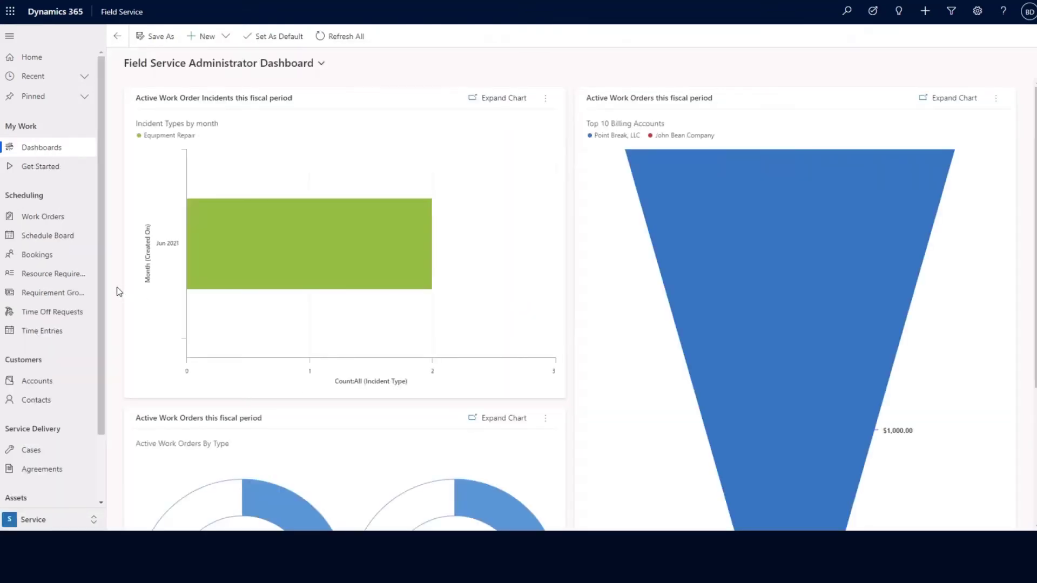
left_click(52, 237)
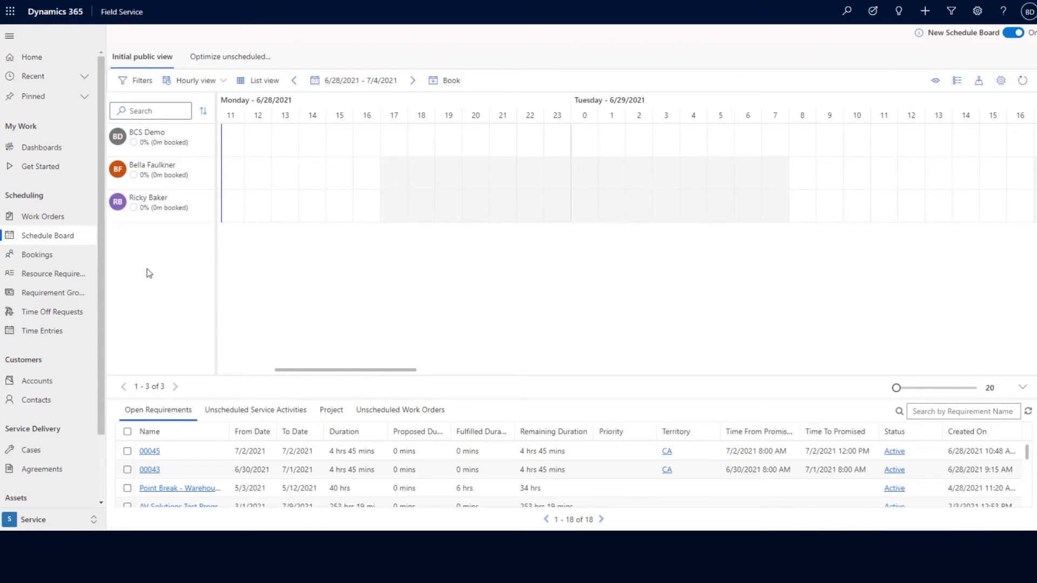
Preview the schedule board in the daily view, and restore the hourly view
left_click(224, 82)
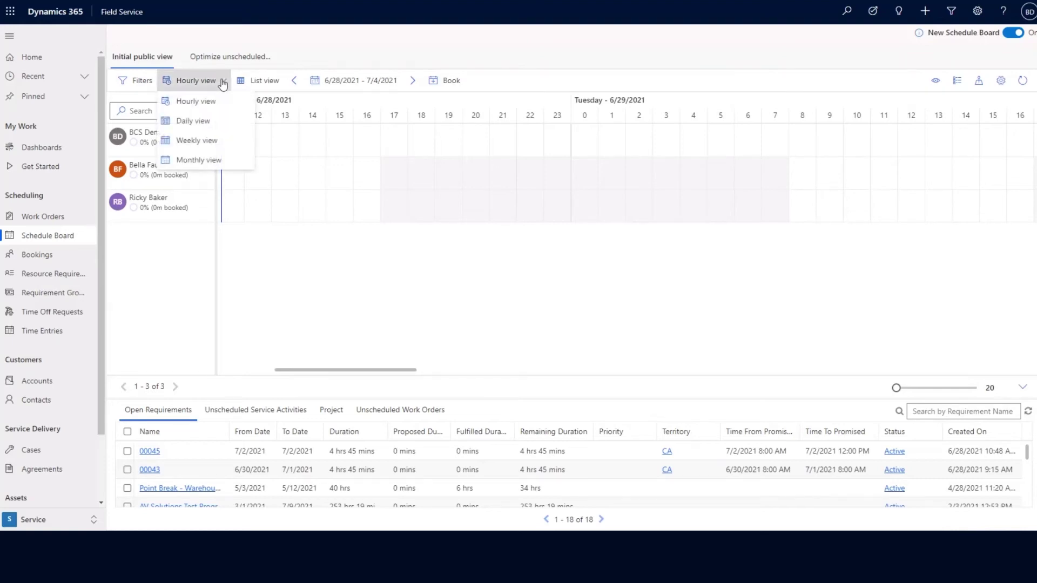
left_click(193, 121)
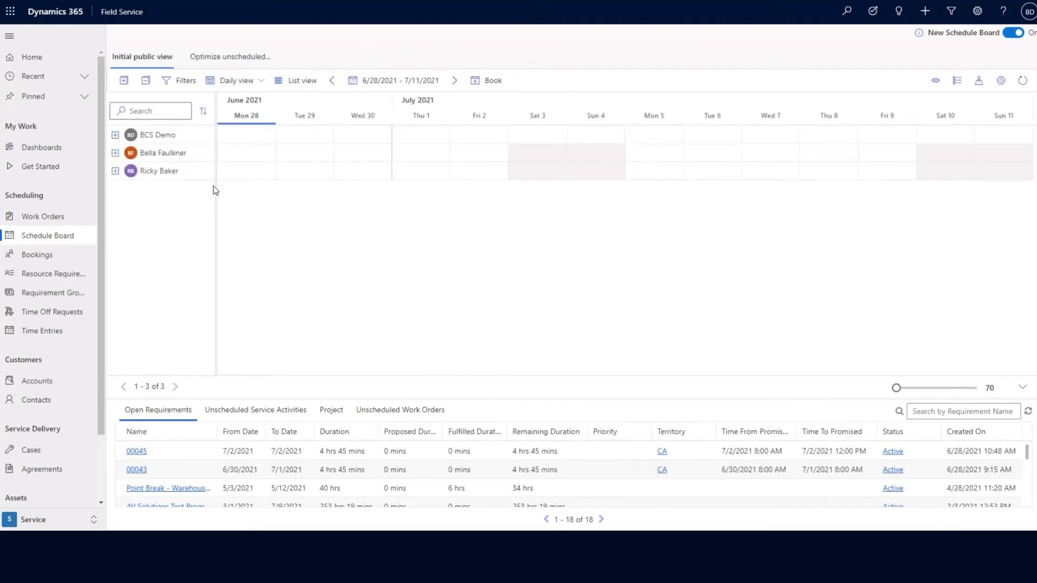
left_click(239, 86)
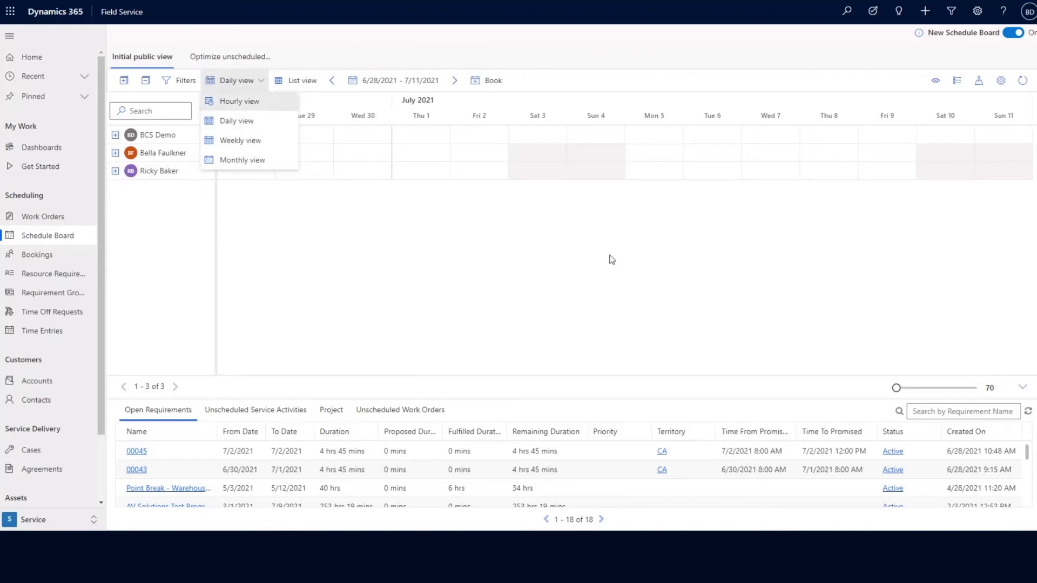
key("Return")
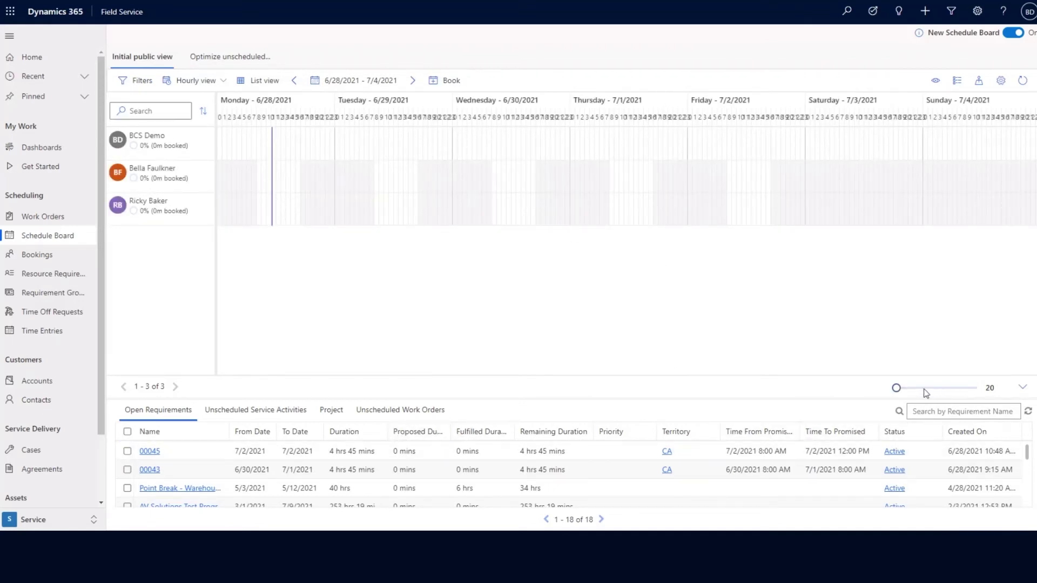
Book open requirement 00045 to the last listed resource in the 8:00 AM slot on Friday, 7/2/2021
left_click_drag(921, 390, 944, 388)
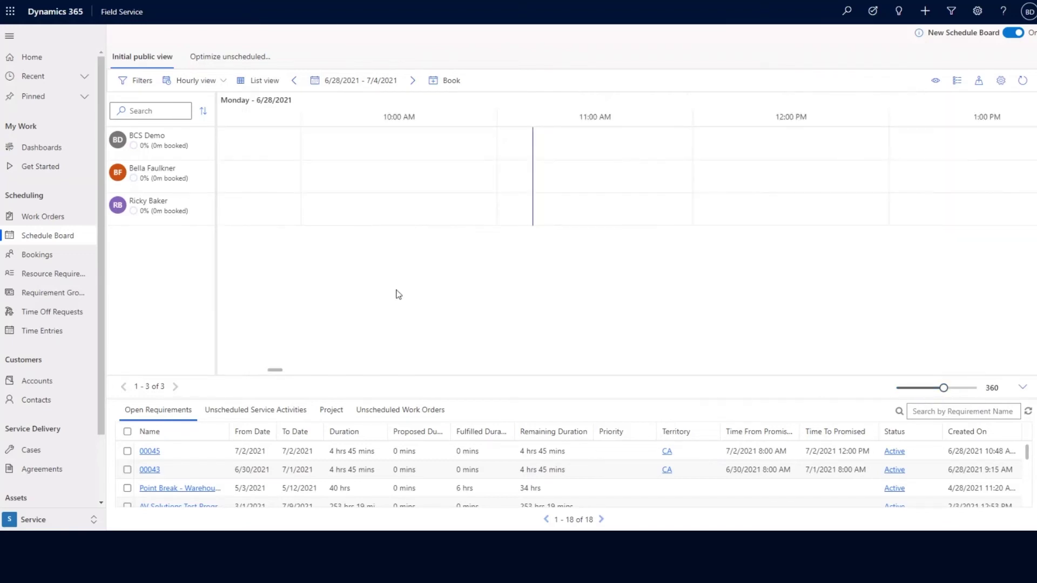
left_click_drag(274, 369, 315, 370)
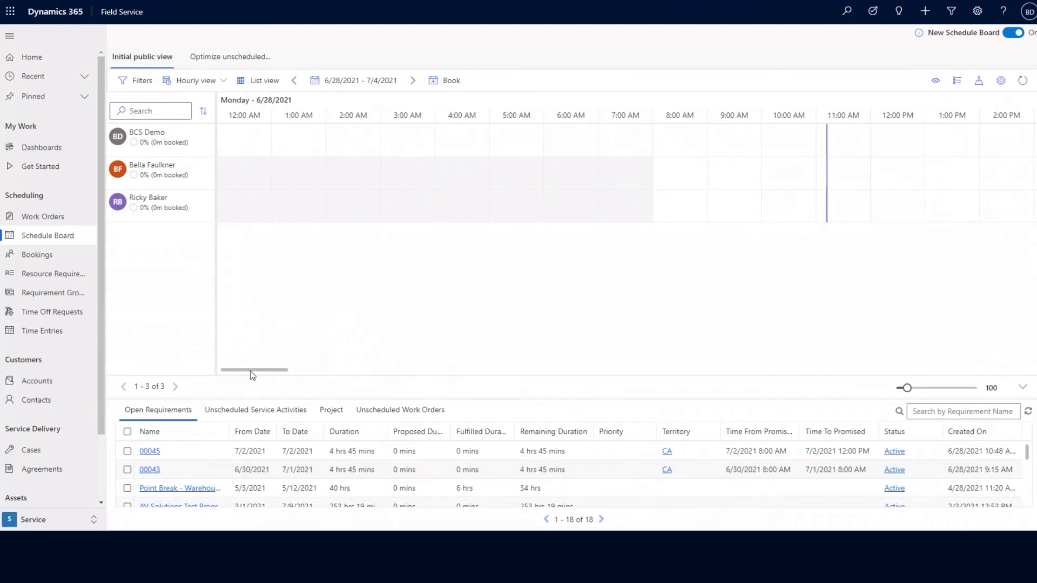
left_click_drag(239, 373, 275, 372)
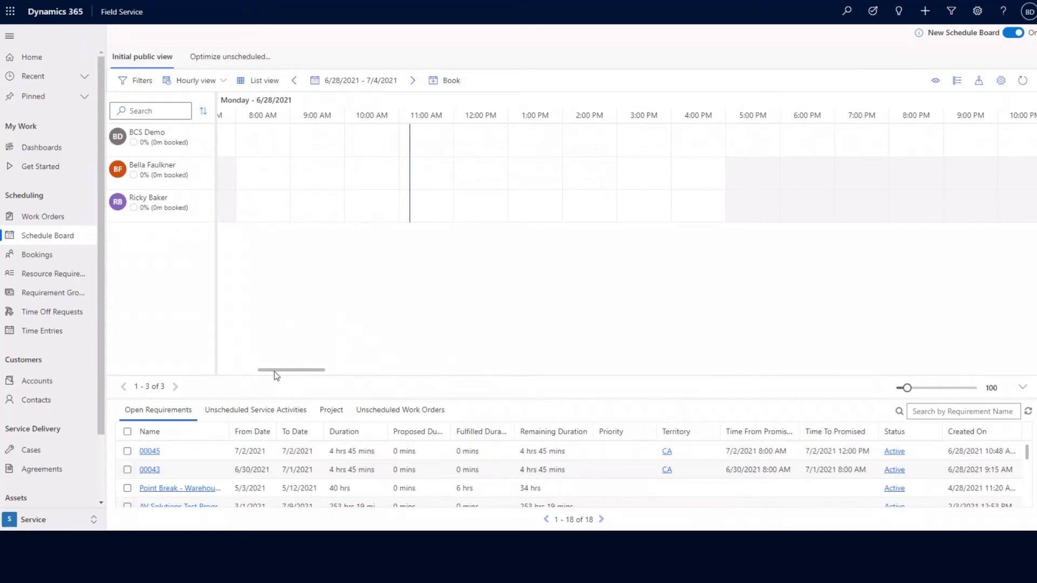
left_click_drag(277, 375, 713, 352)
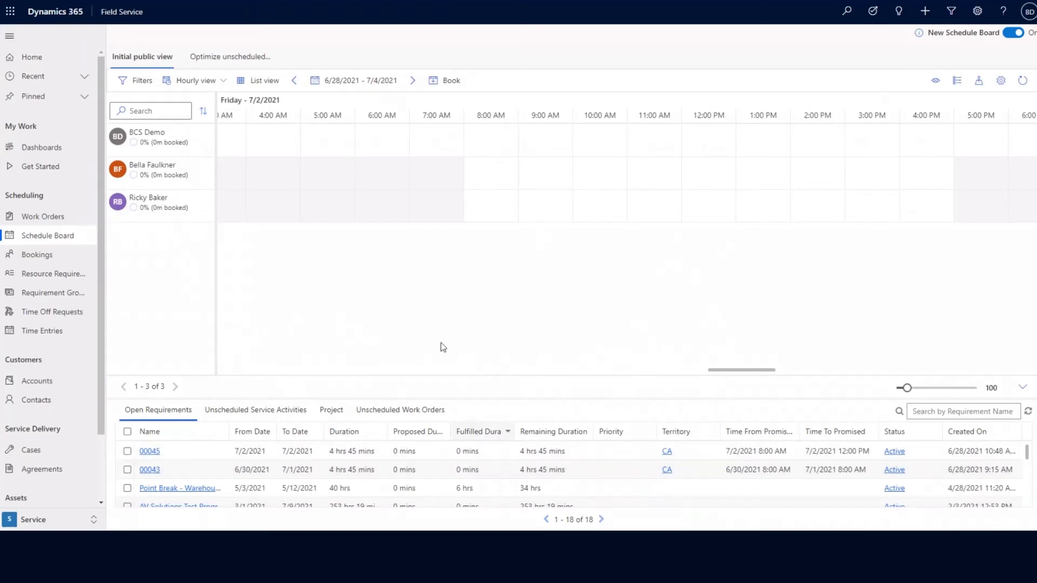
left_click(200, 207)
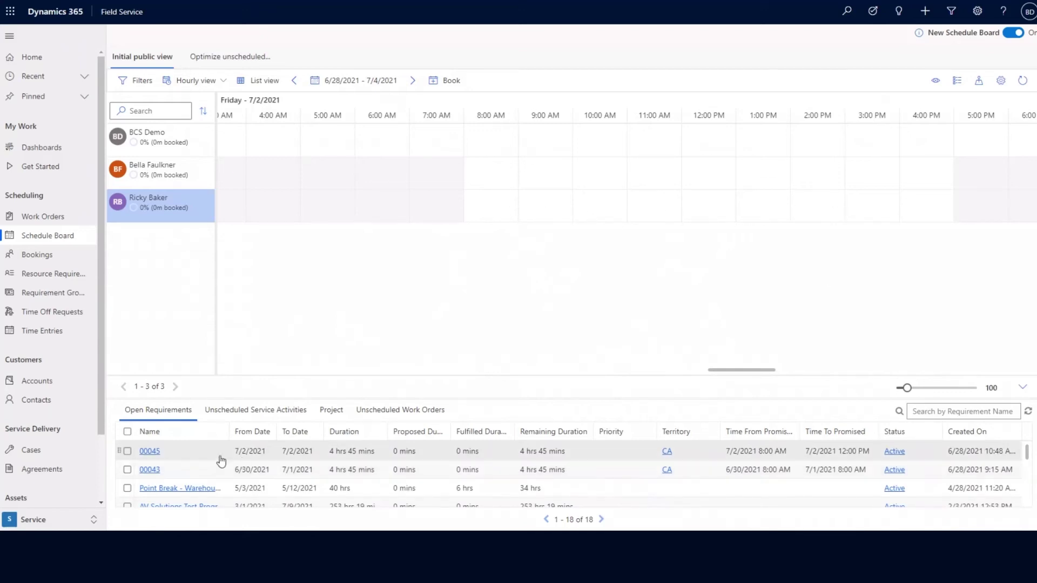
left_click_drag(189, 456, 478, 203)
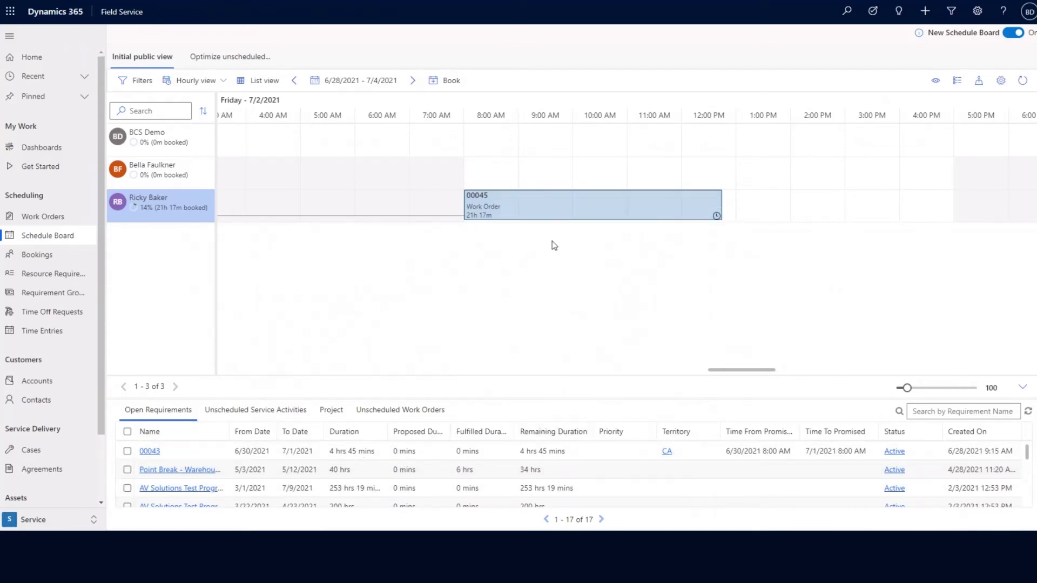
Open work order 00045 from its booking details and review the Work Order stage of its business process
left_click(572, 208)
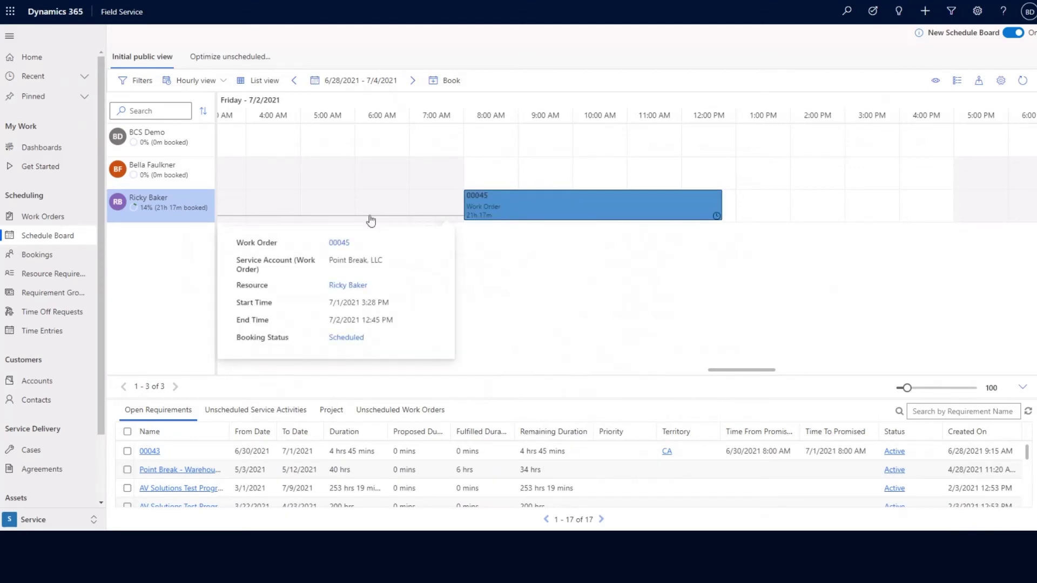
left_click(340, 243)
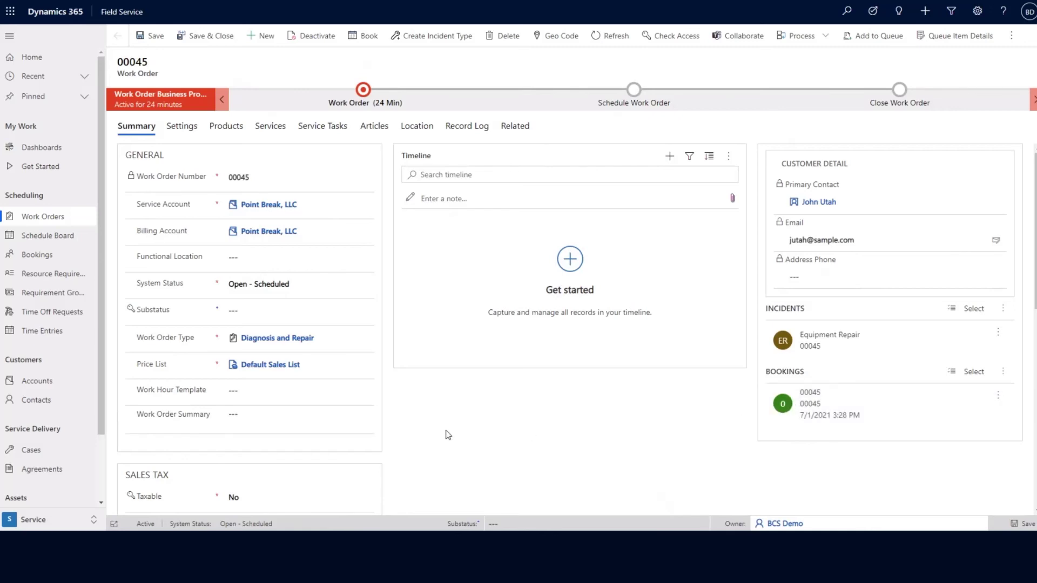
left_click(363, 91)
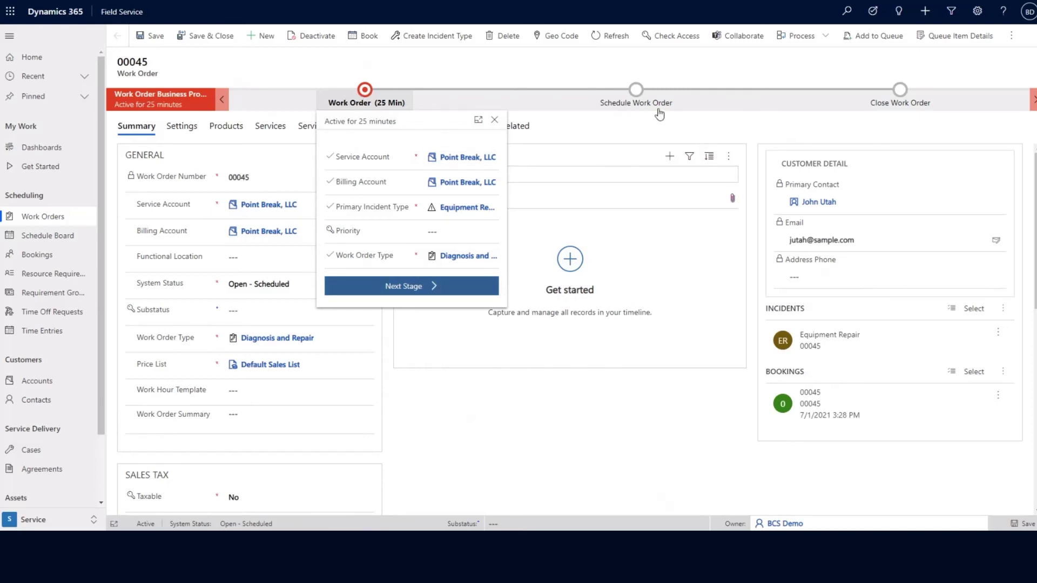
Advance work order 00045 to the Schedule Work Order stage, and review its products and service tasks
left_click(853, 284)
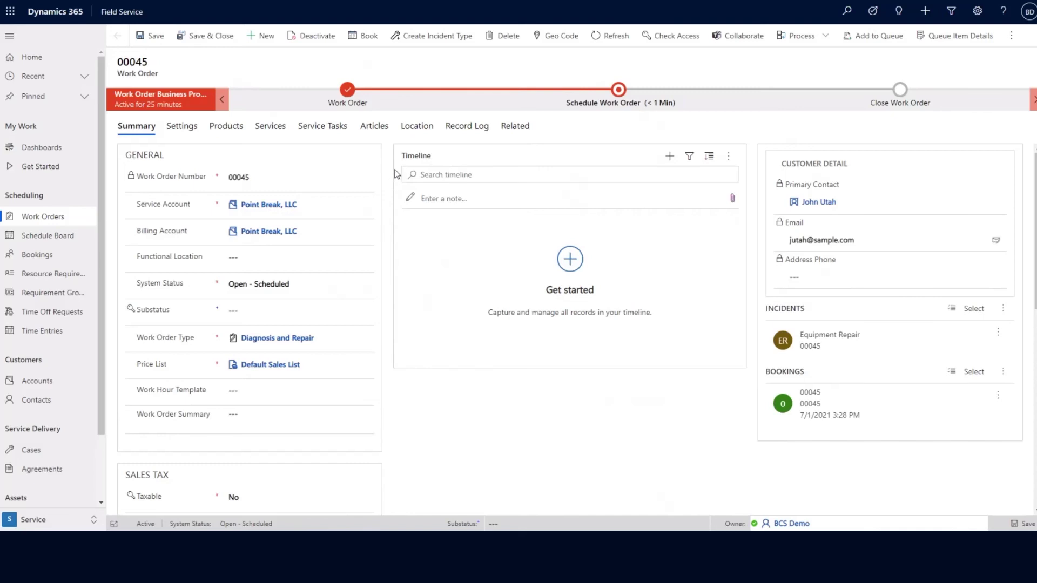
left_click(229, 134)
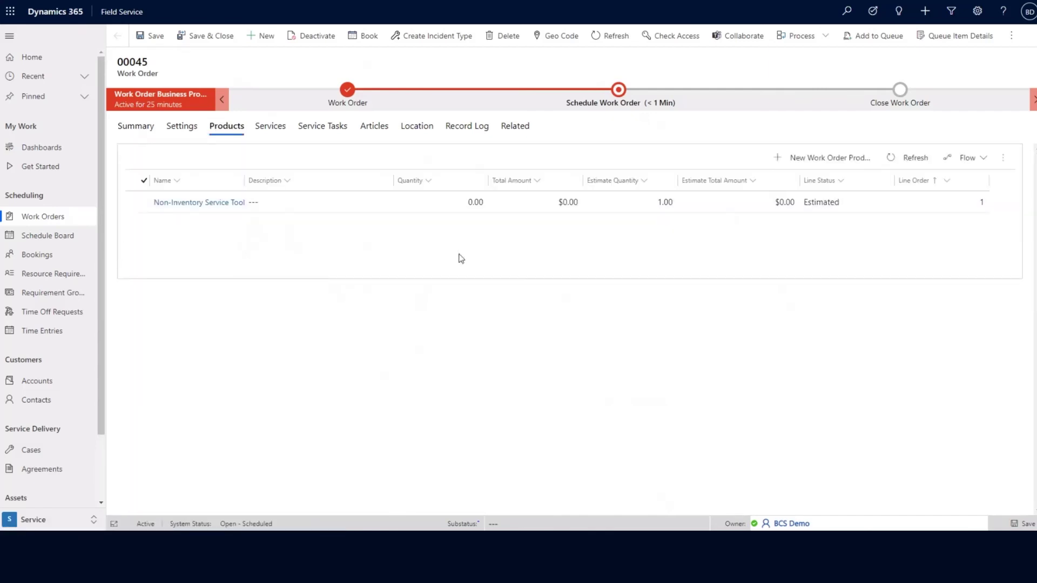
left_click(328, 132)
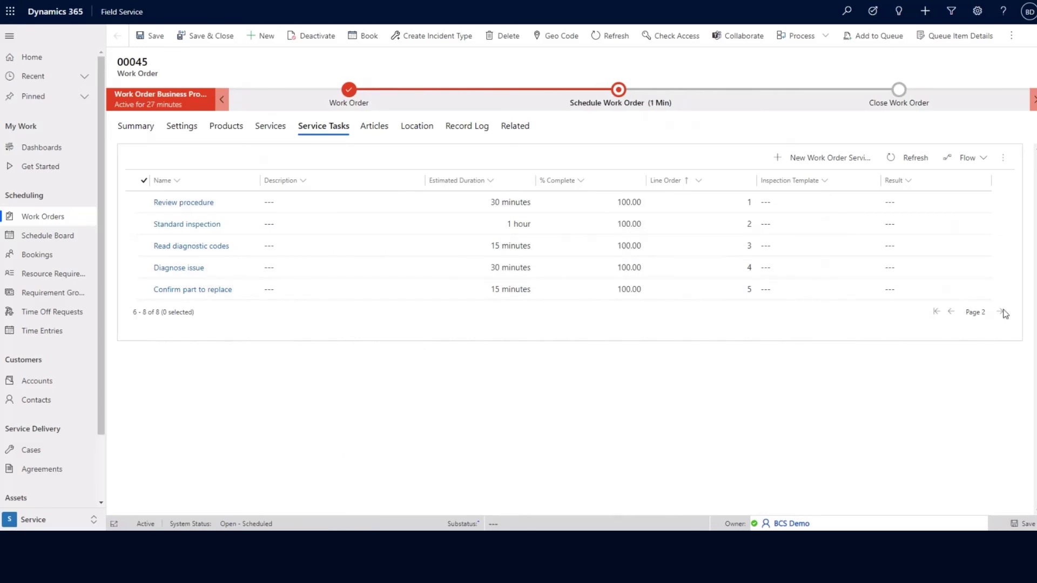
left_click(1000, 313)
left_click(1000, 313)
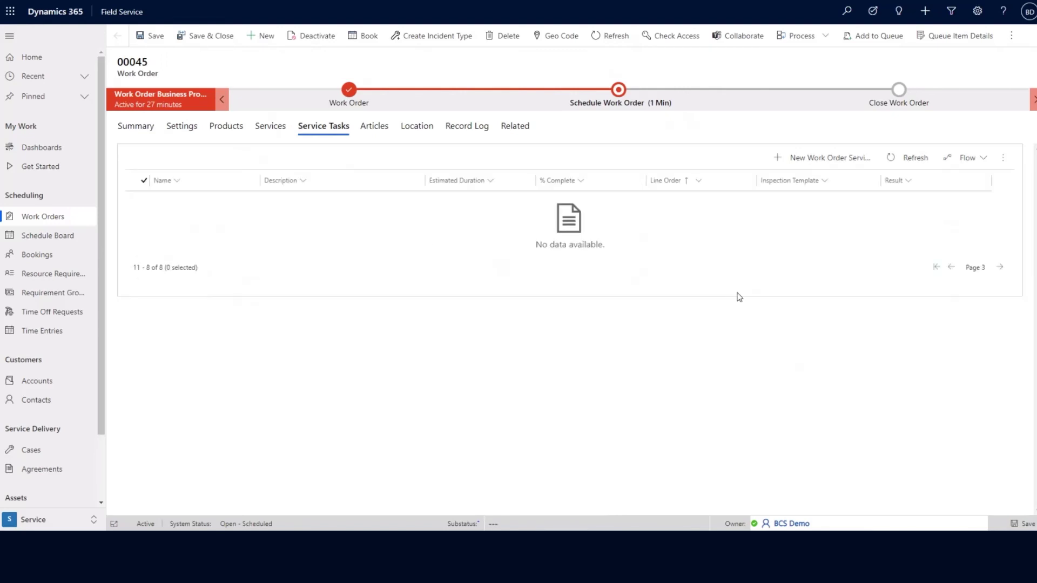
left_click(951, 267)
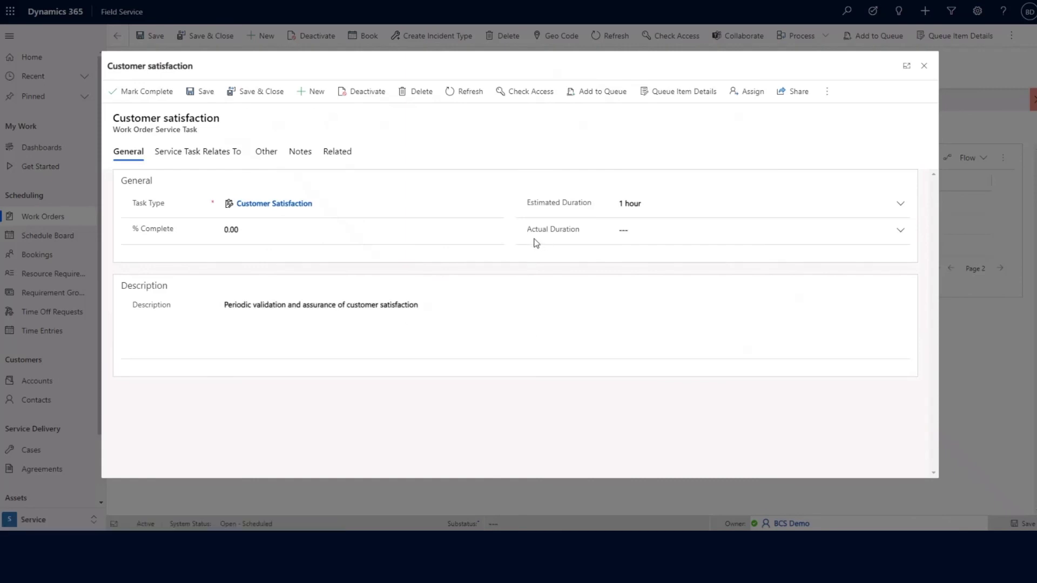
Set the Customer satisfaction service task's actual duration to 1 hour and mark the task complete
left_click(900, 229)
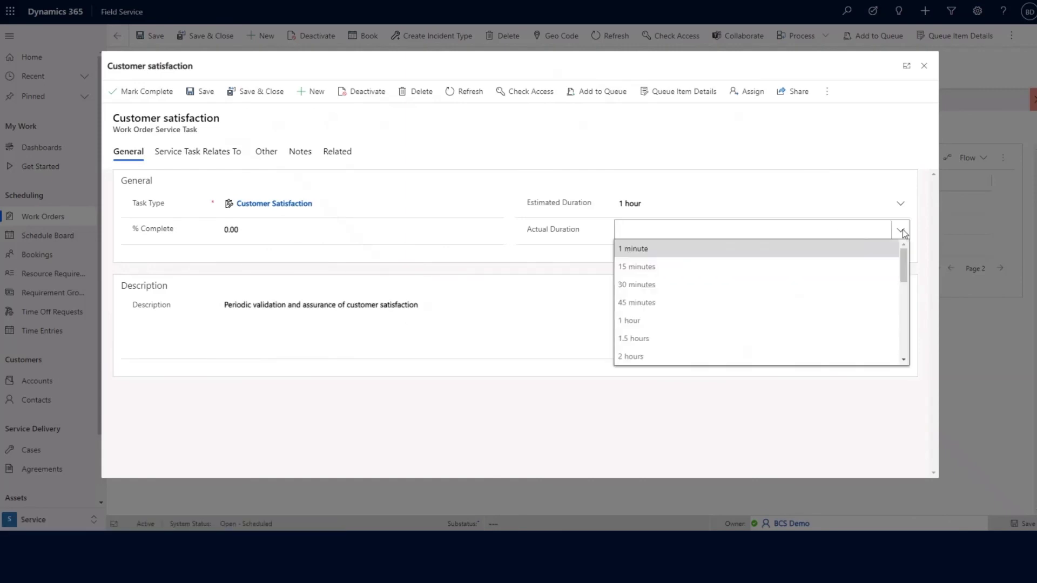
left_click(678, 321)
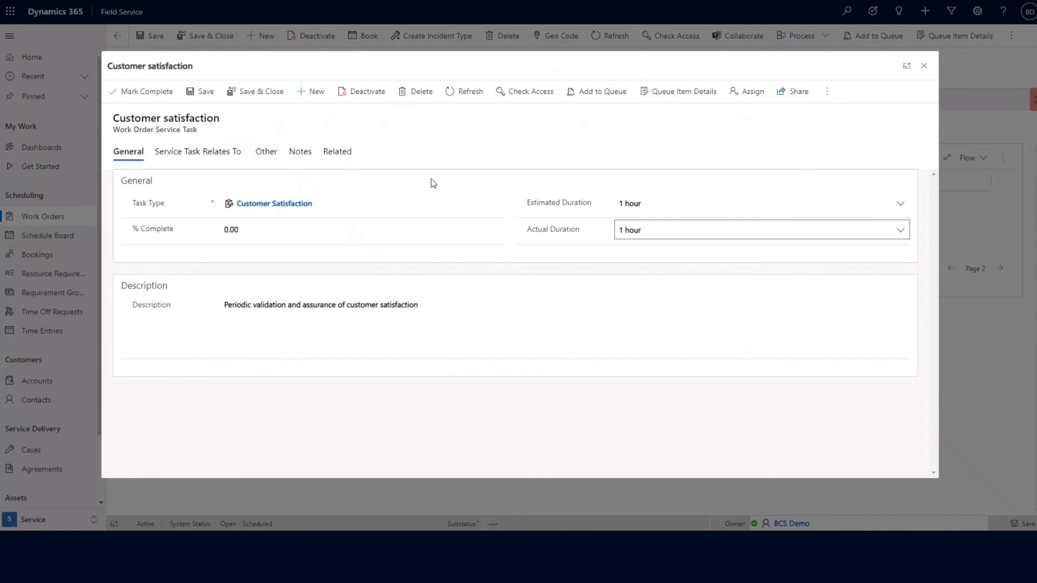
left_click(139, 93)
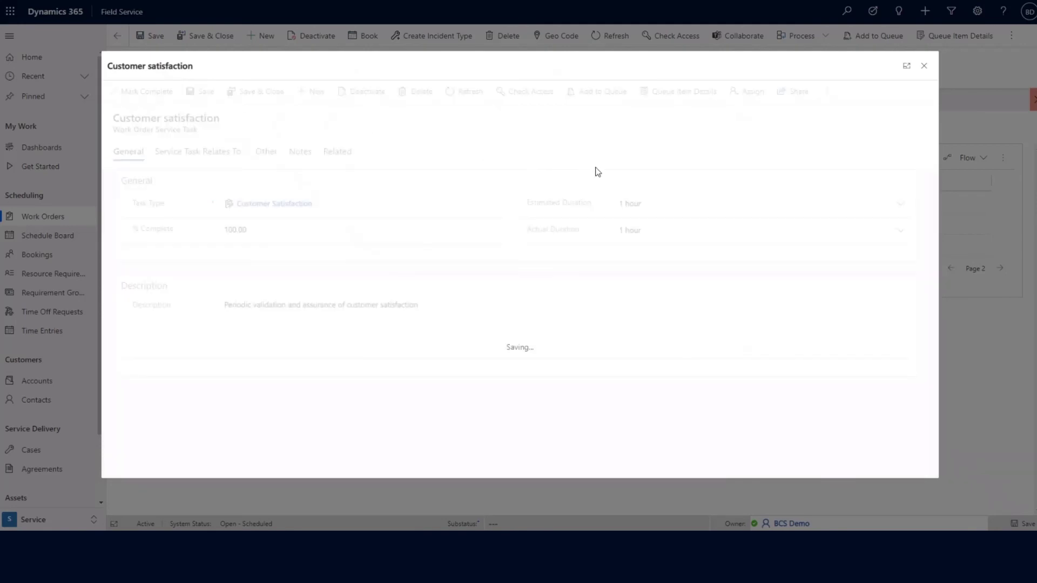
left_click(923, 66)
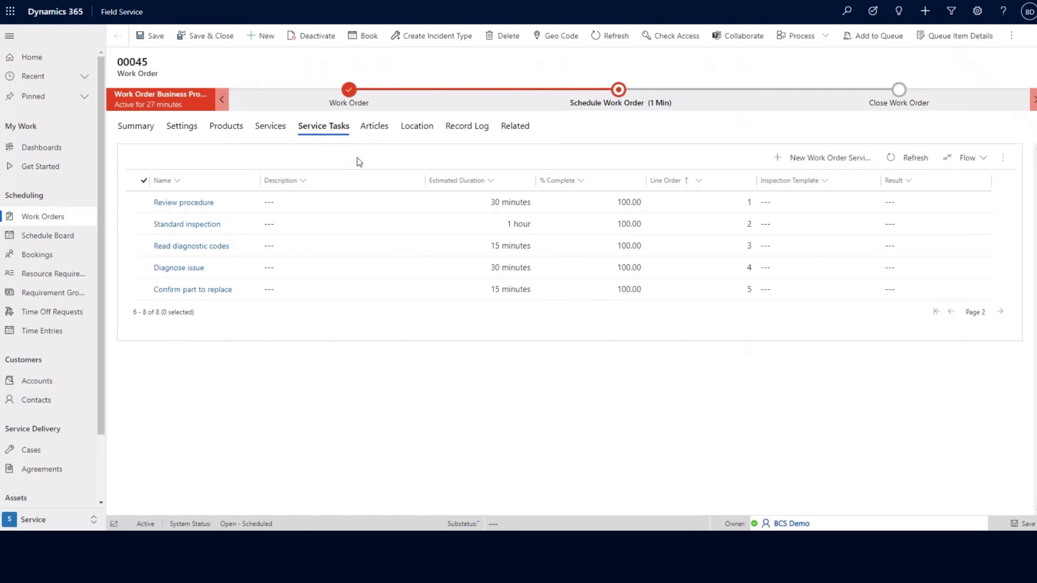
Set the line status of work order product Non-Inventory Service Tool 2 to Used, check its pricing, and save it
left_click(229, 130)
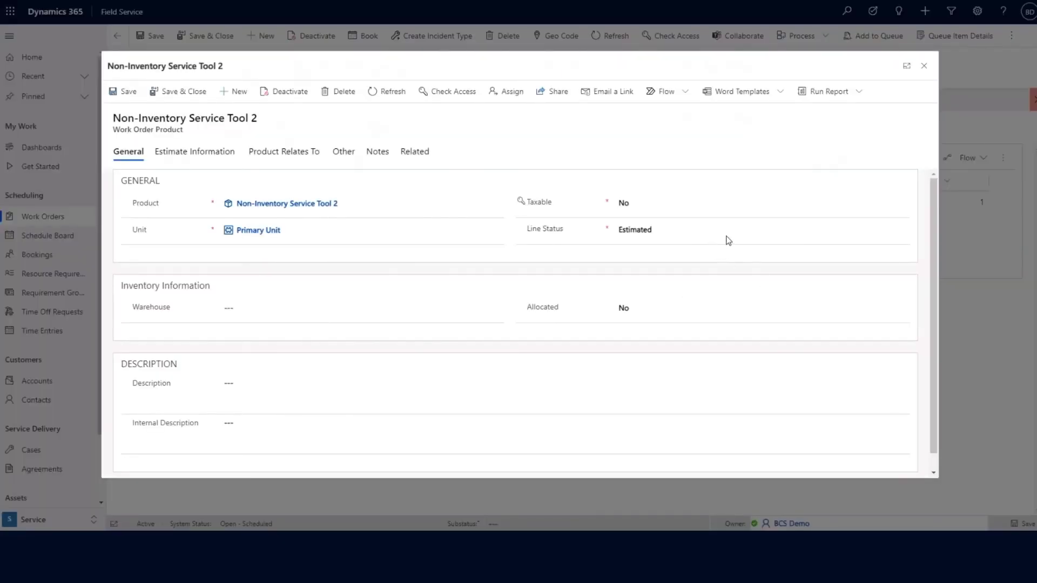
left_click(667, 256)
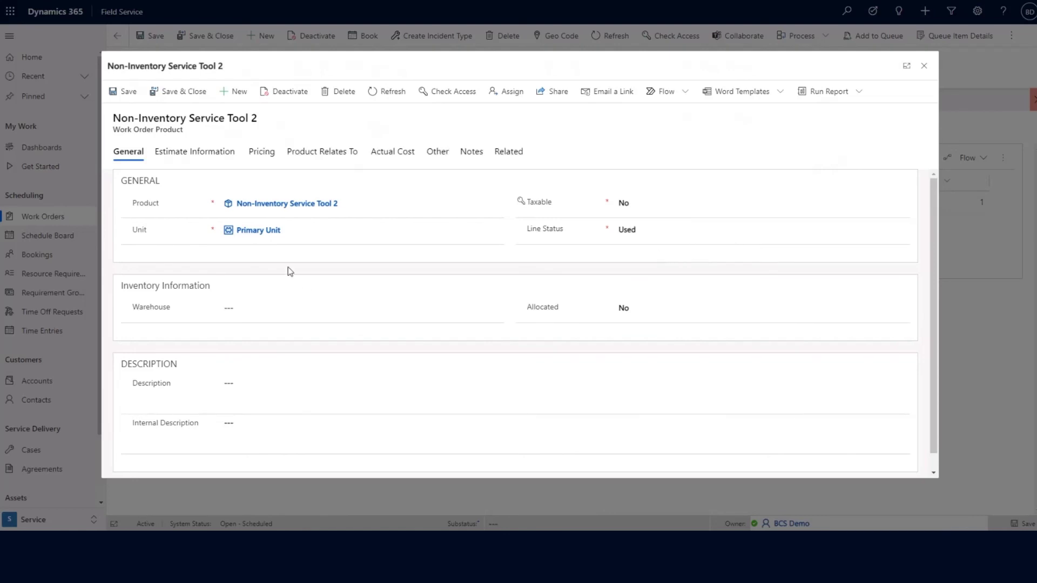
left_click(229, 154)
left_click(264, 156)
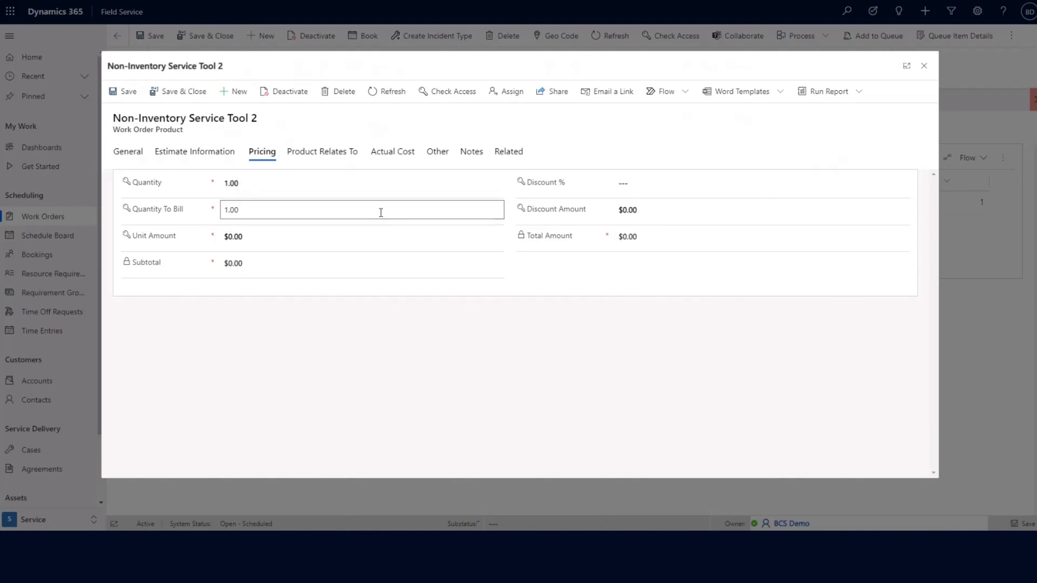
left_click(169, 96)
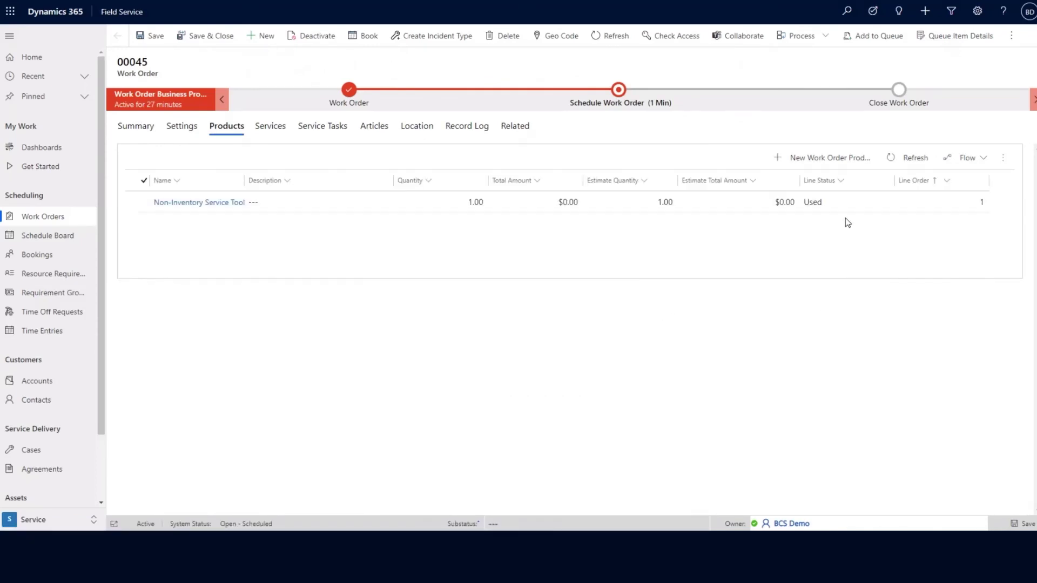
Set the Repair Services line to Used and not taxable, check its duration and sale amount, and save it
left_click(269, 130)
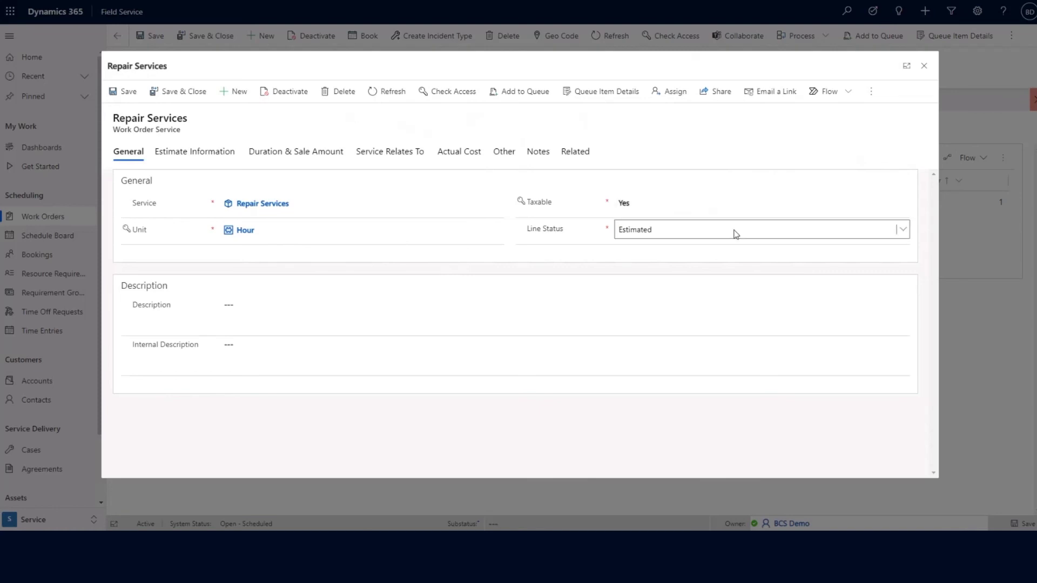
left_click(698, 254)
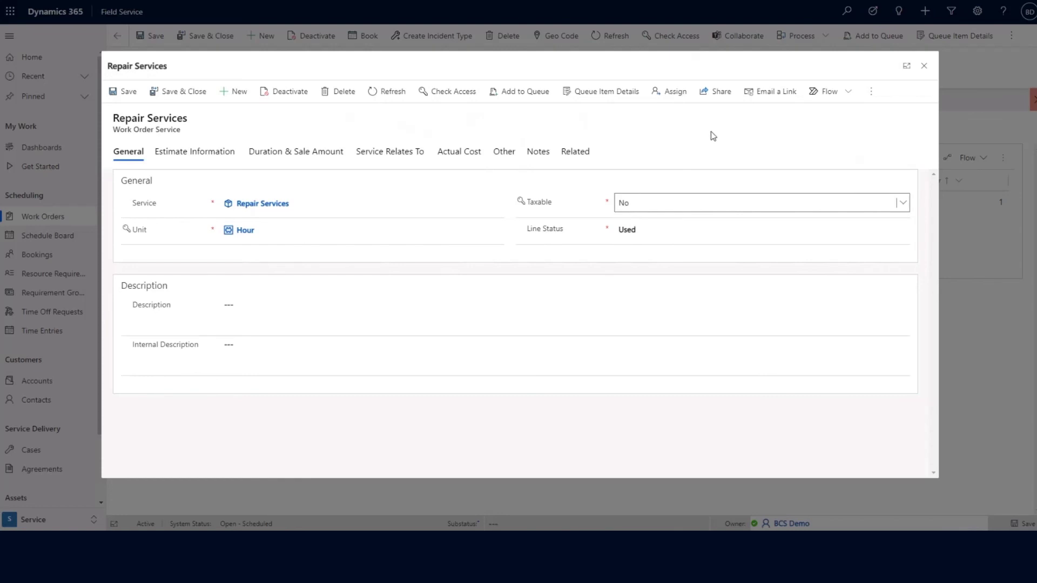
left_click(309, 162)
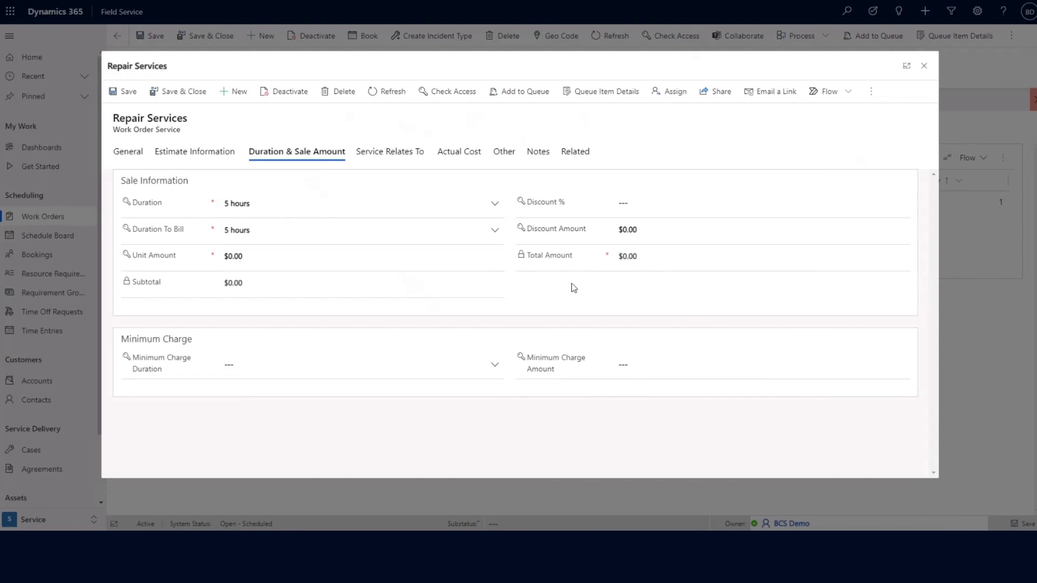
left_click(186, 91)
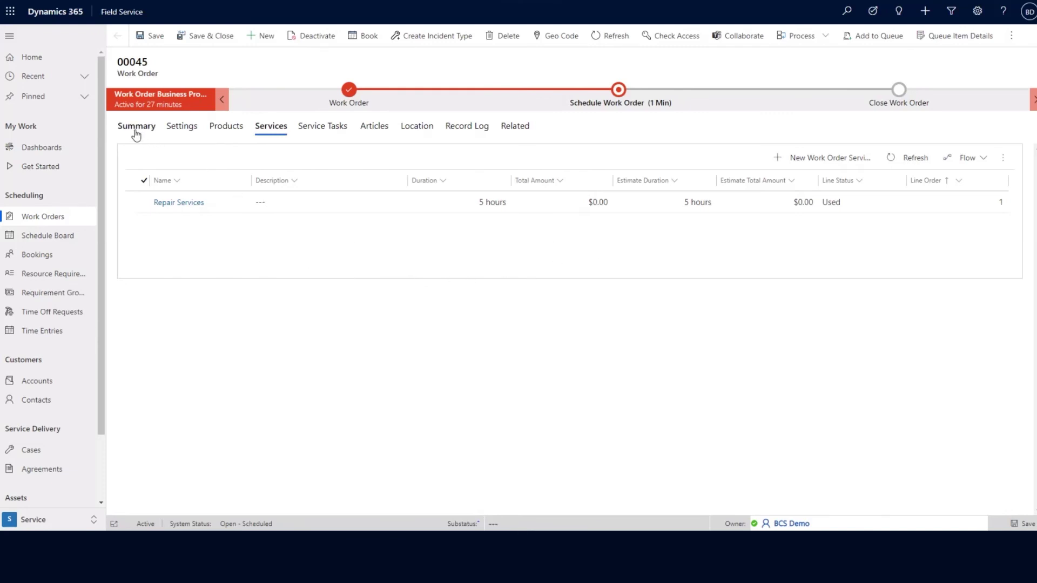
Recheck the work order's product, service and service task lines, and advance it to the Close Work Order stage
left_click(227, 129)
left_click(273, 131)
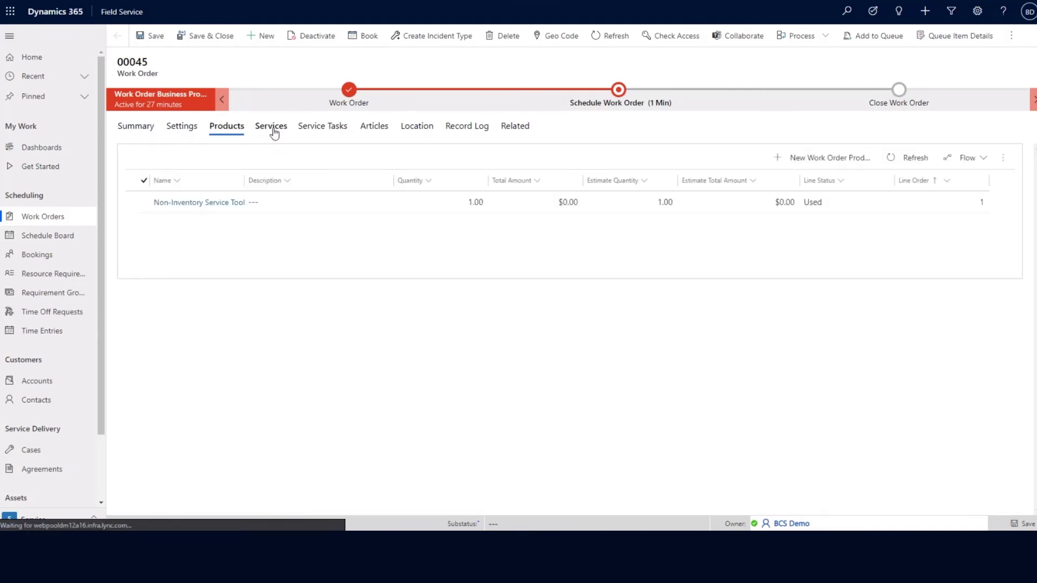
left_click(306, 133)
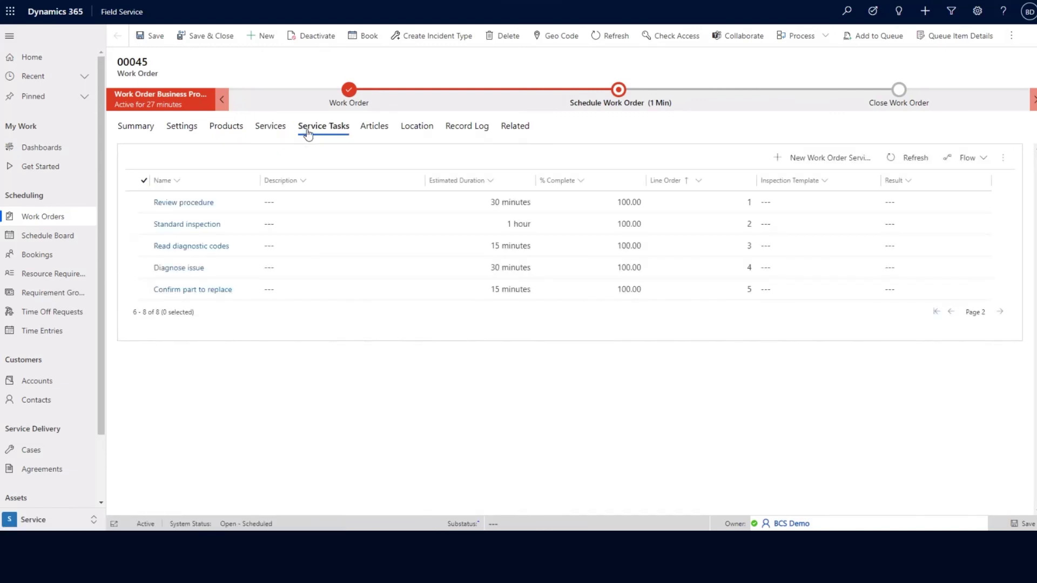
left_click(618, 90)
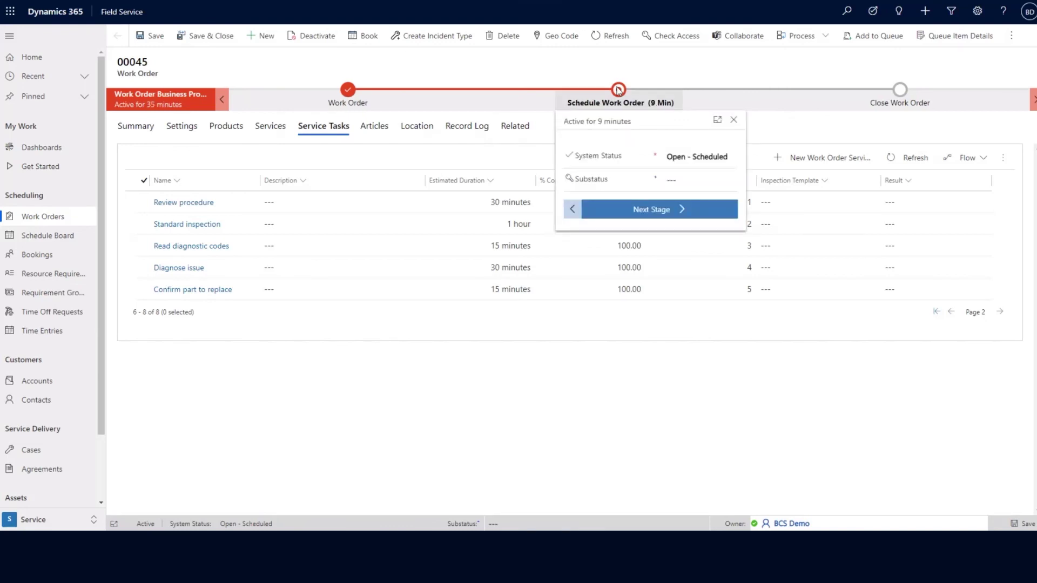
left_click(630, 211)
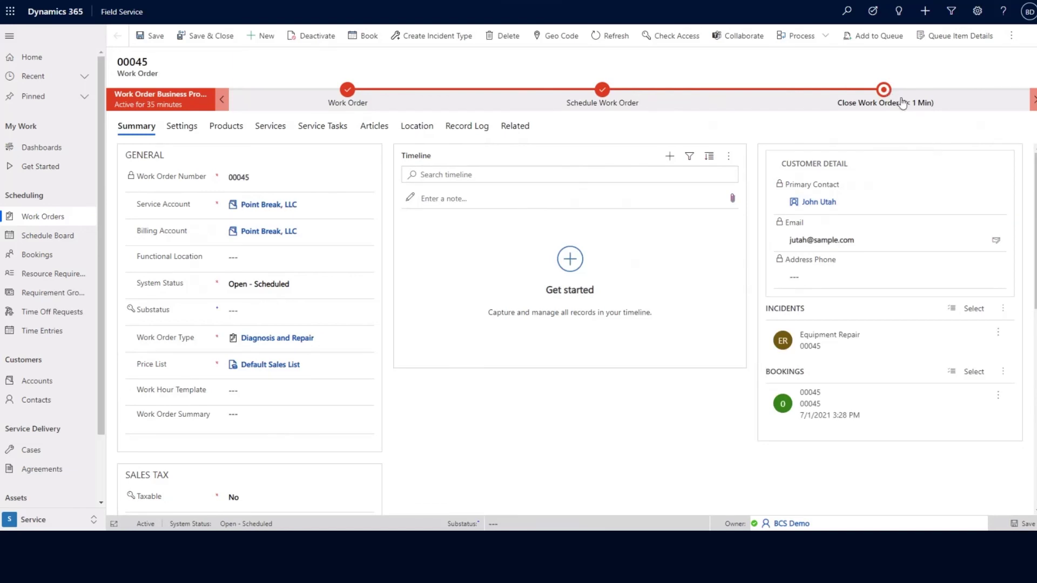
Set the work order's system status to Closed - Posted, save the change, and finish the business process
left_click(884, 90)
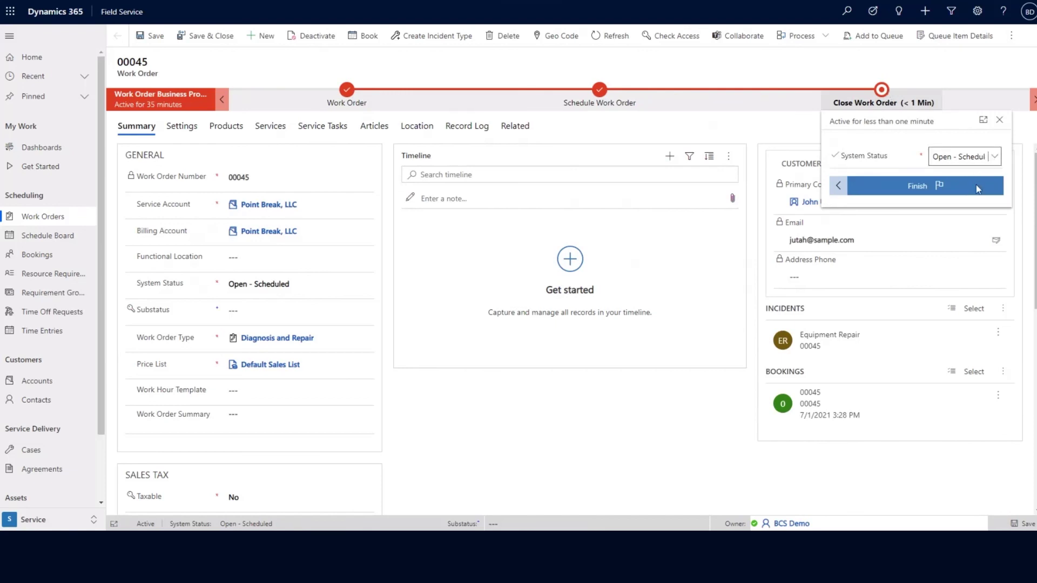
left_click(967, 213)
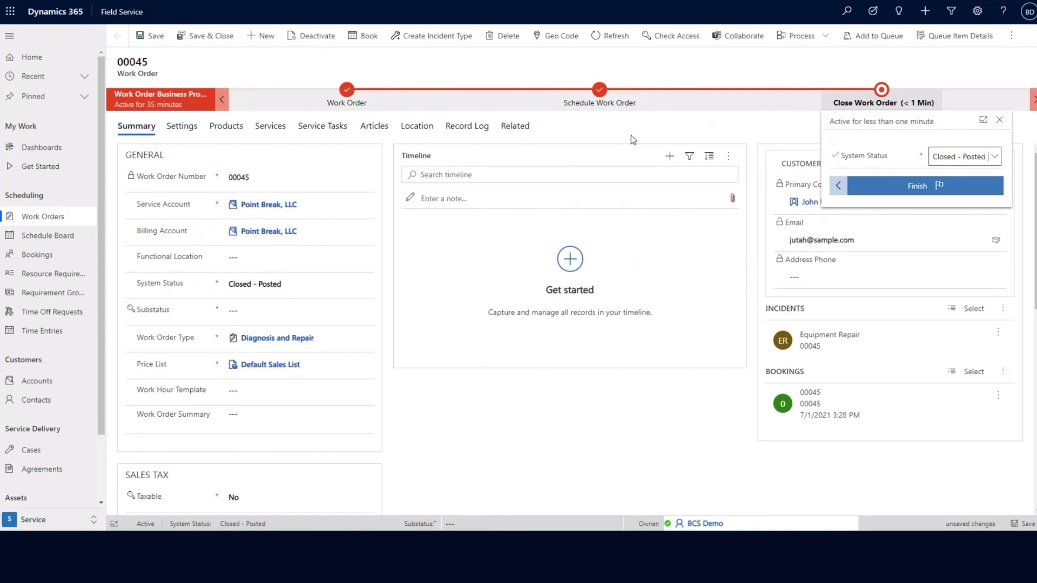
left_click(919, 184)
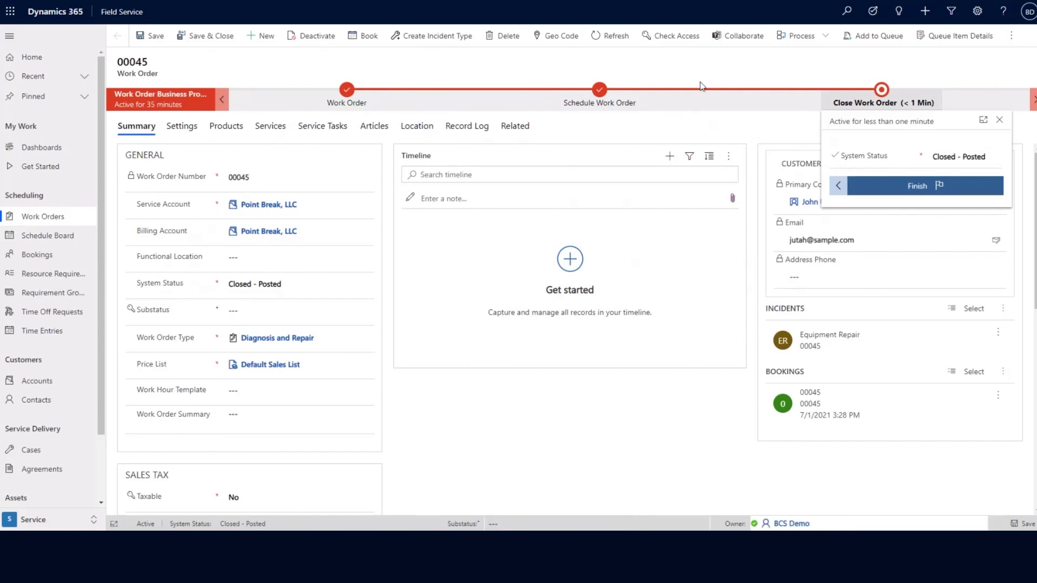
left_click(916, 186)
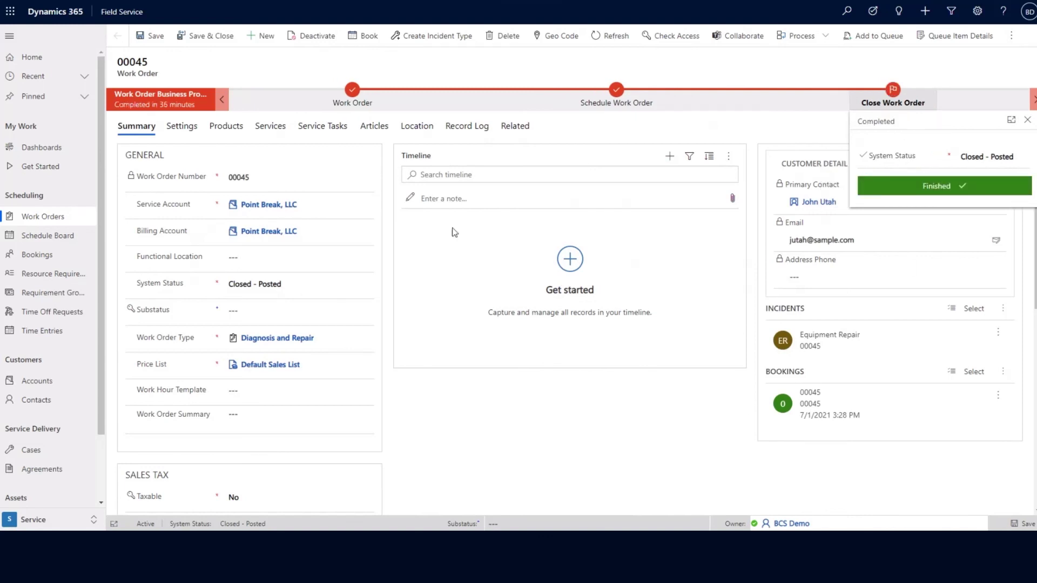
left_click(307, 79)
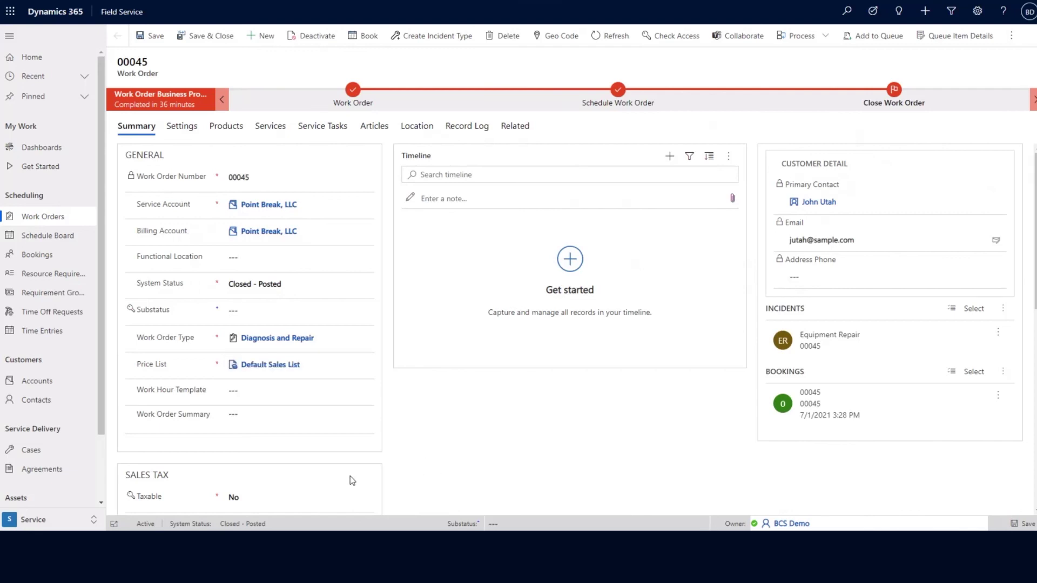
Switch to the Sales area and open invoice INV-00045 for Point Break, LLC
left_click(92, 521)
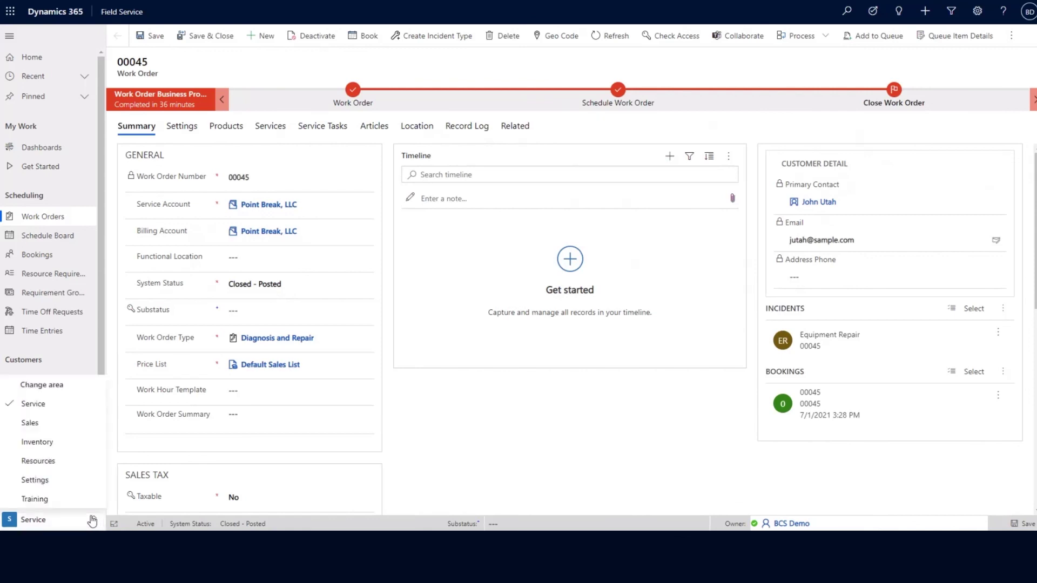
left_click(41, 424)
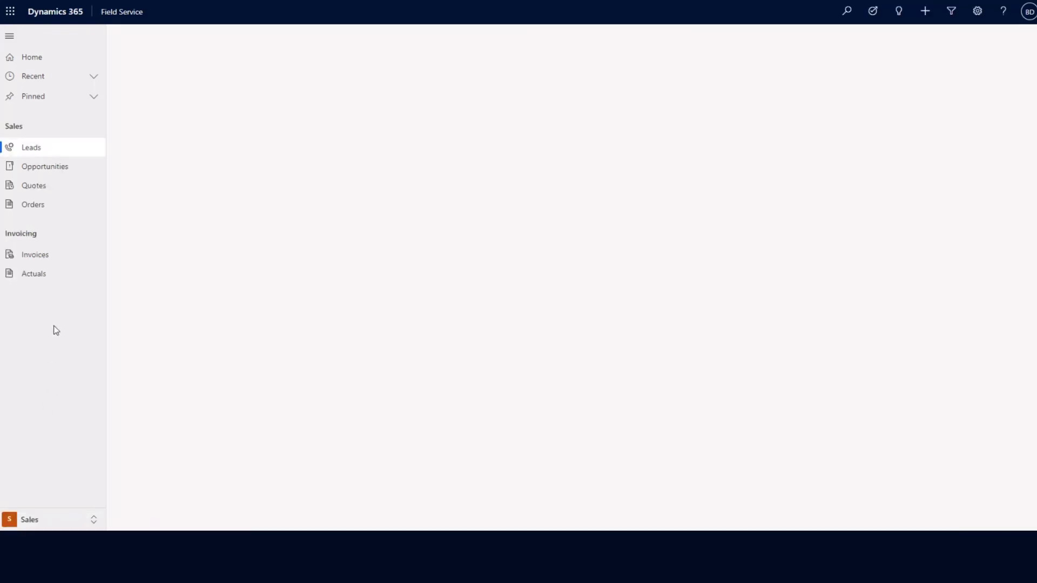
left_click(73, 254)
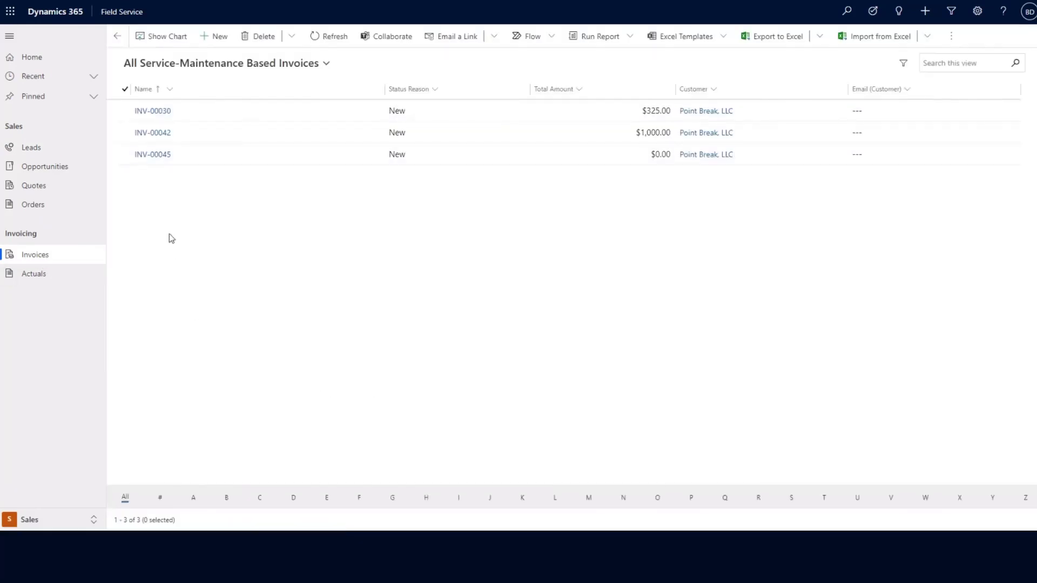
left_click(162, 164)
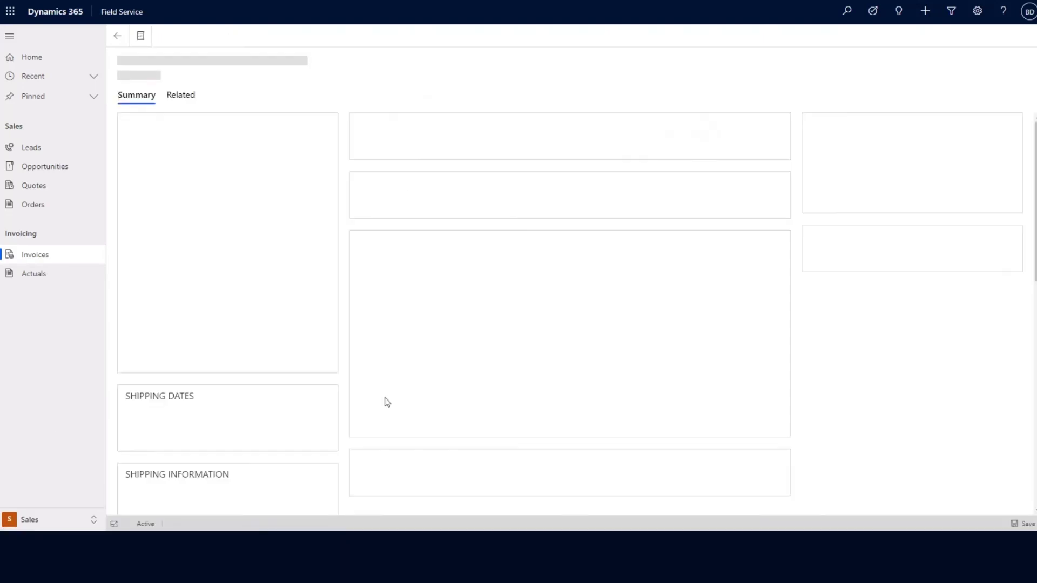